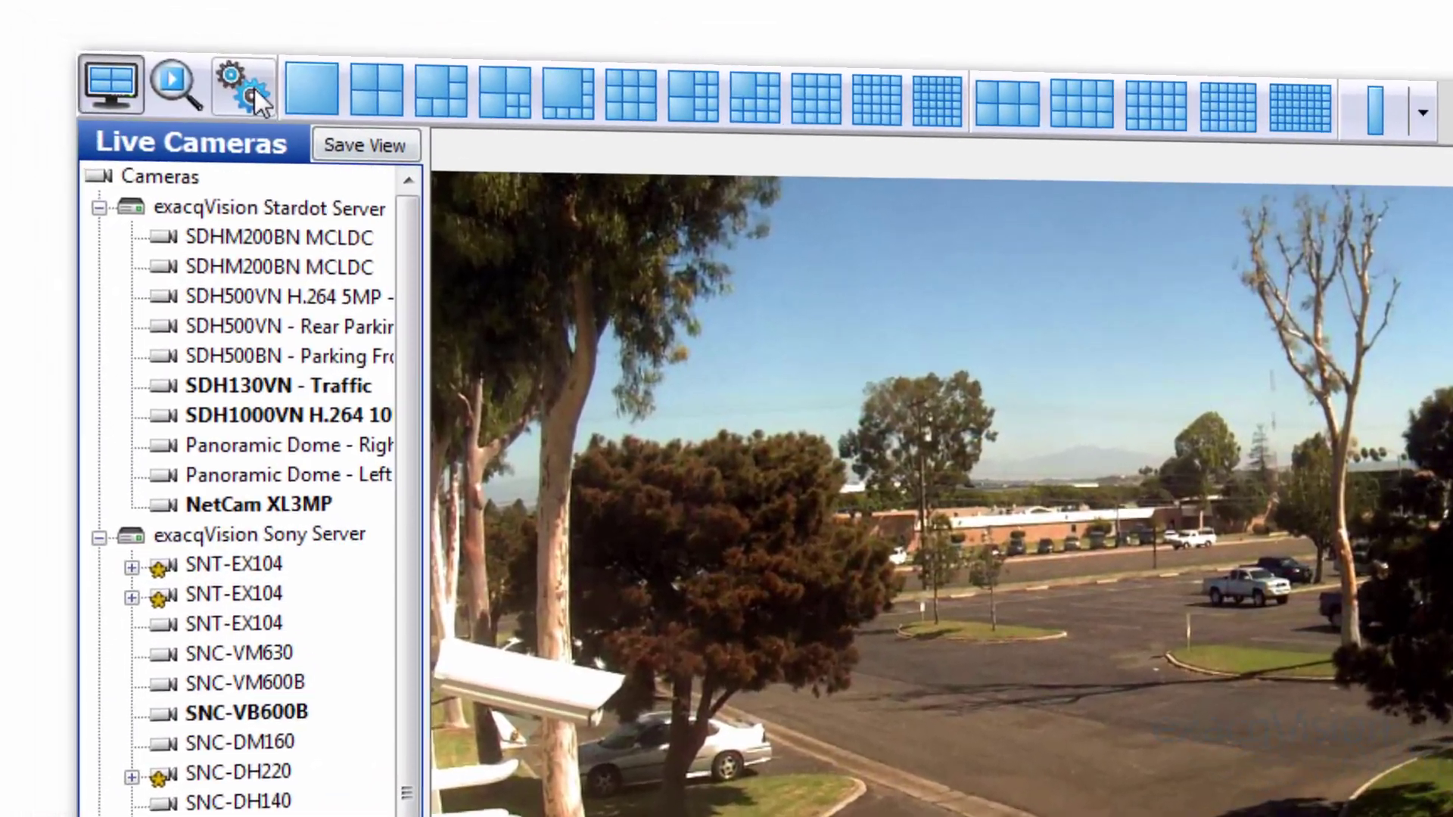
Open the Enterprise Cameras list and collapse the Systems and Types filter groups.
left_click(195, 71)
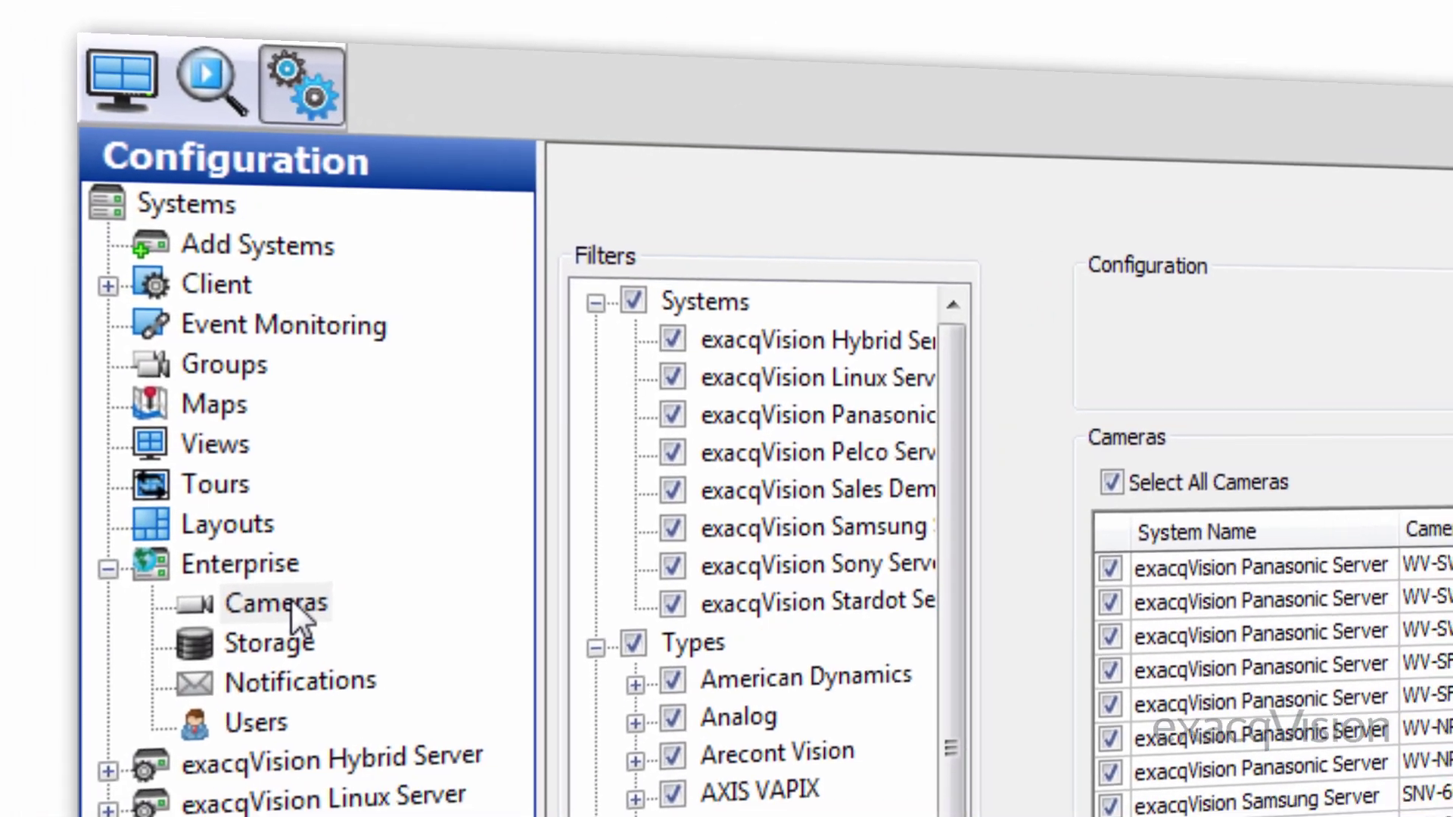
left_click(330, 652)
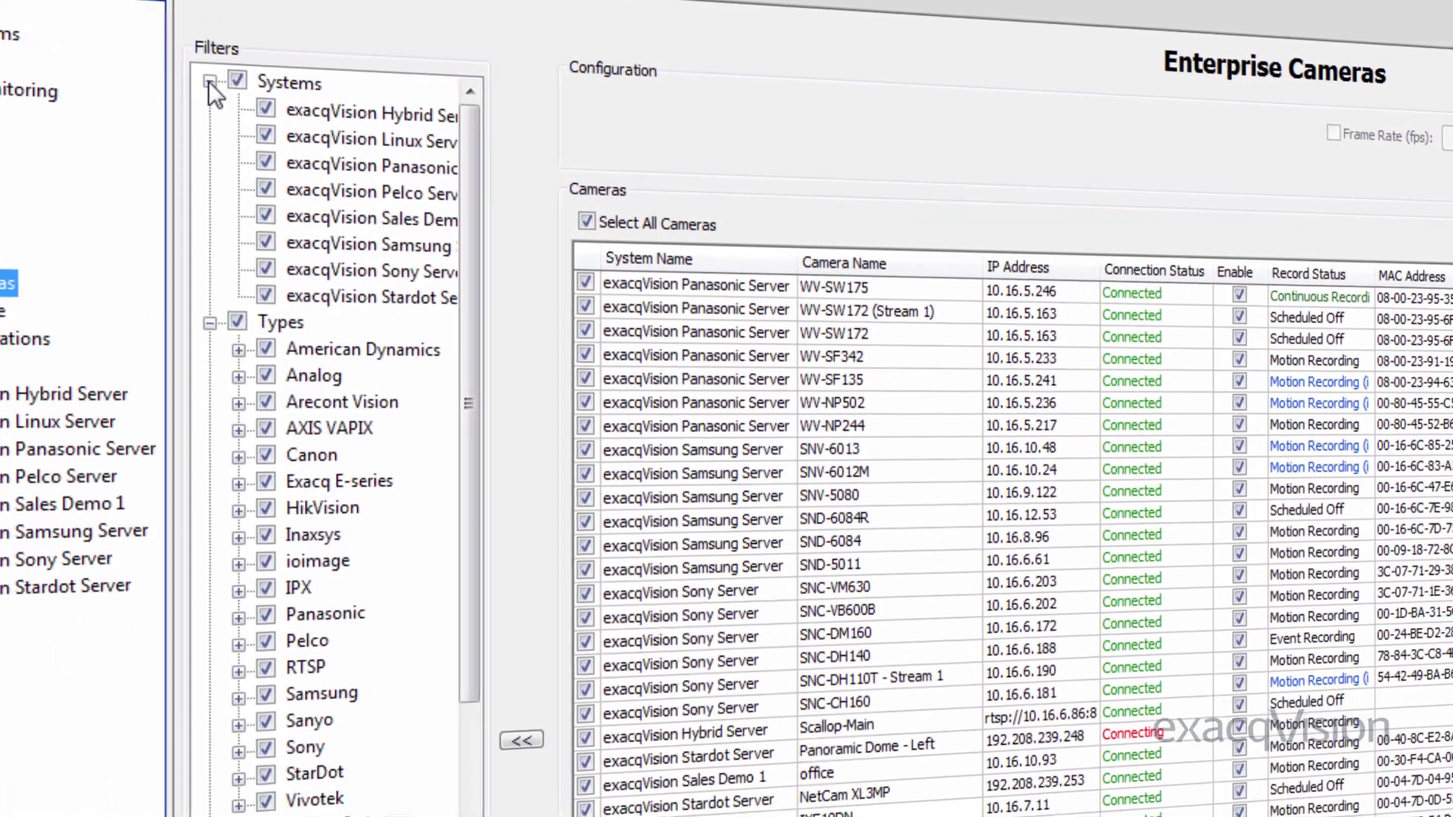
left_click(205, 75)
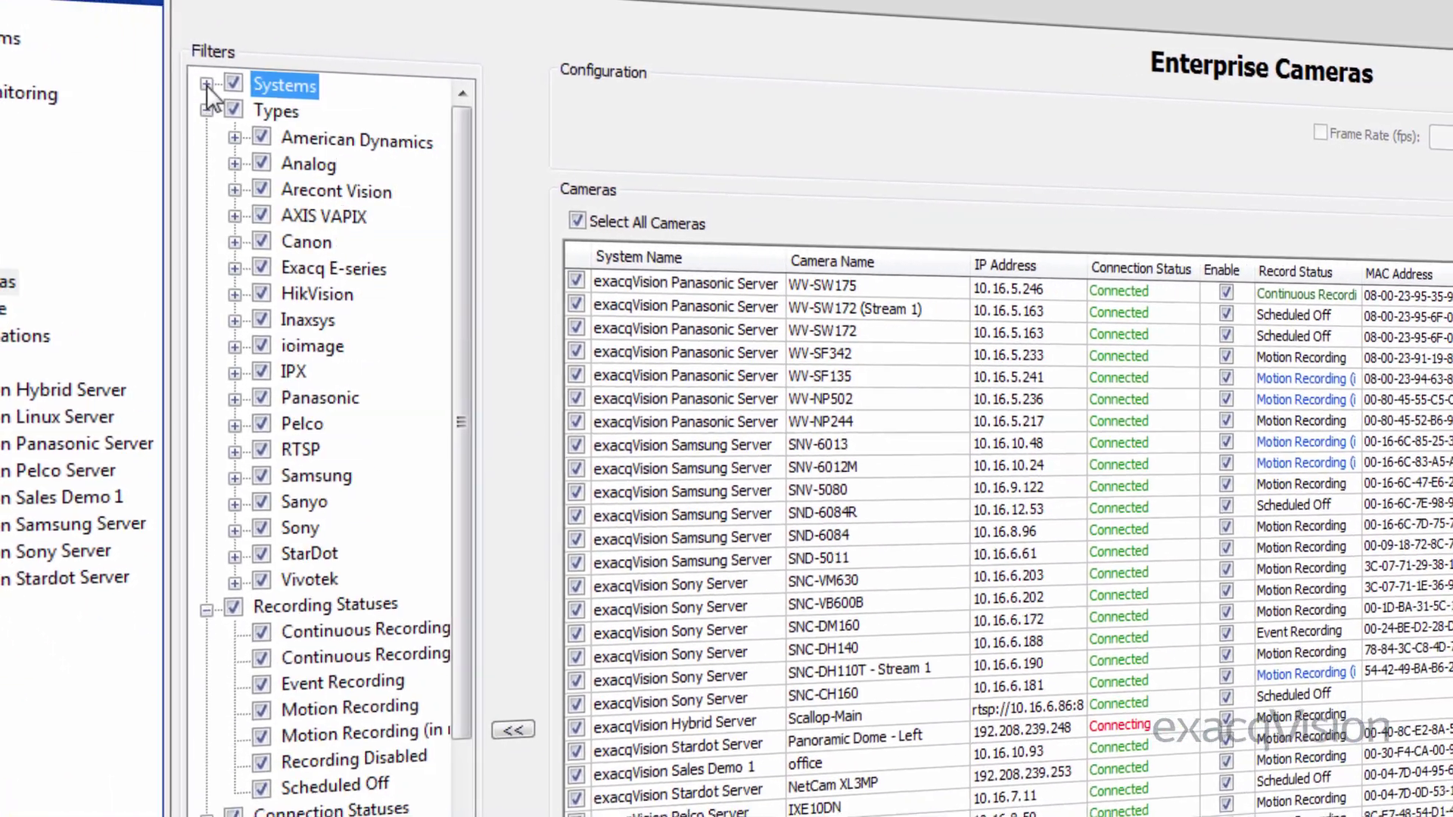
left_click(206, 105)
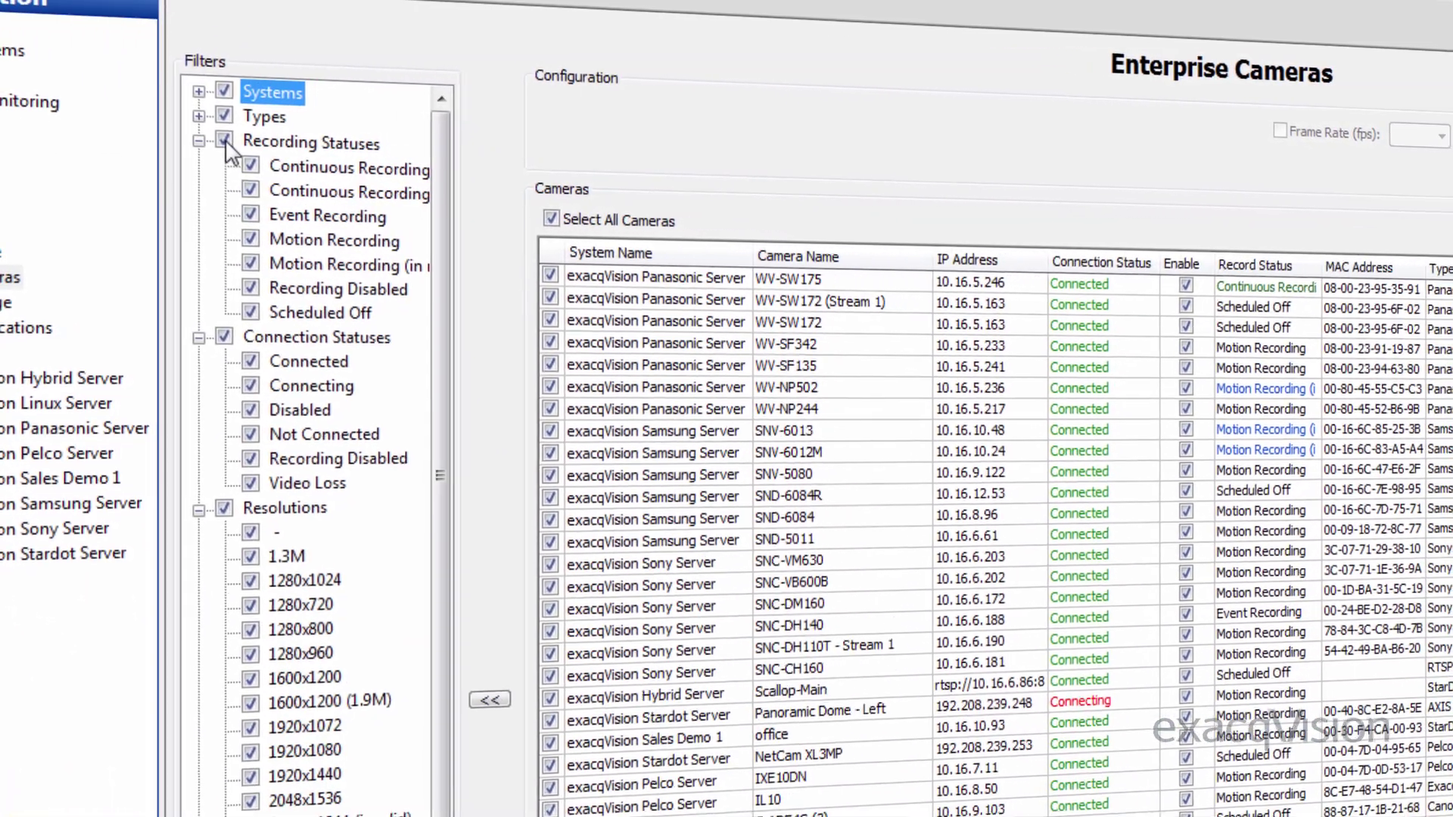
Toggle the Recording Statuses filters, including Motion Recording, off and back on.
left_click(229, 138)
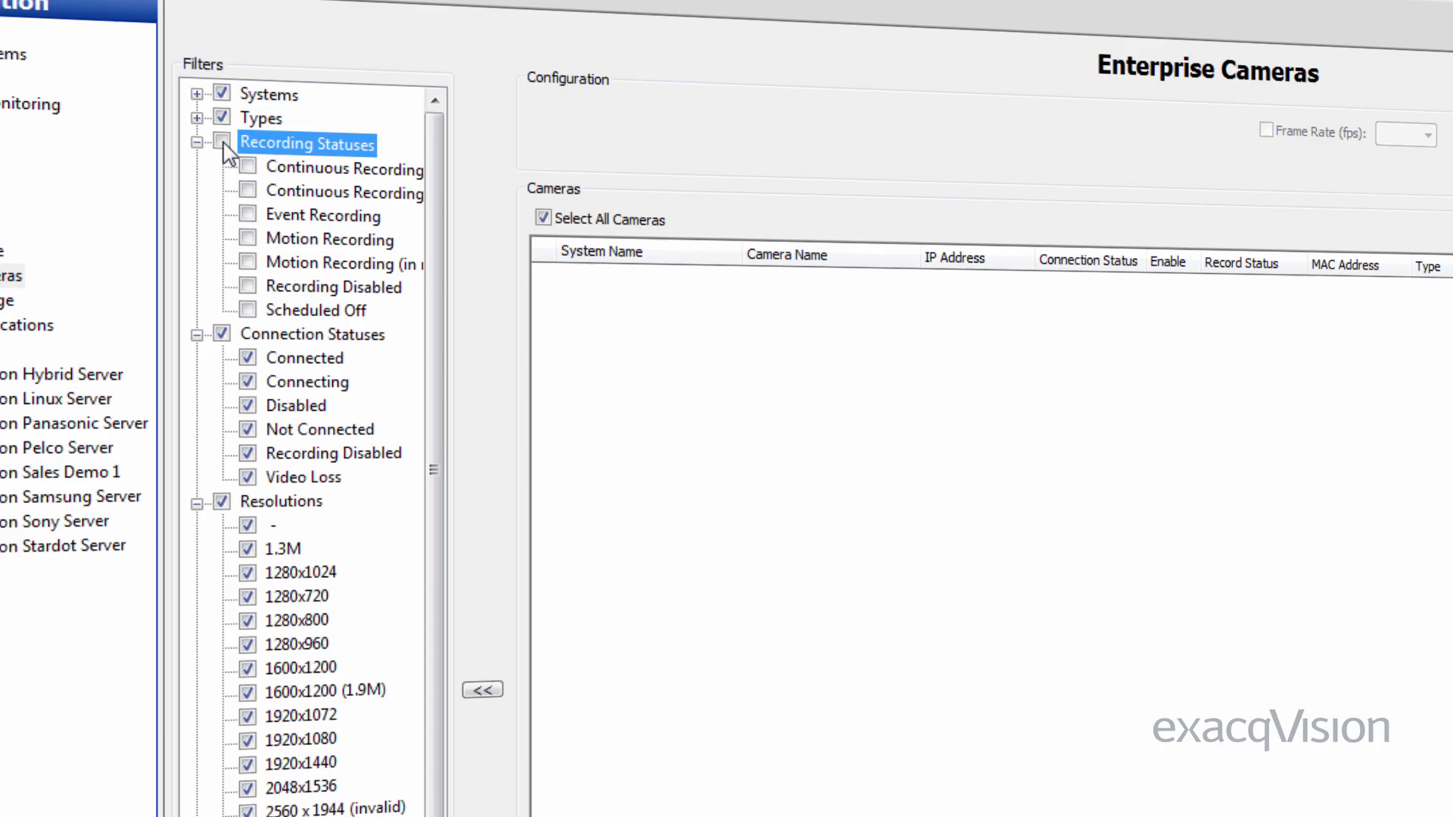
left_click(220, 144)
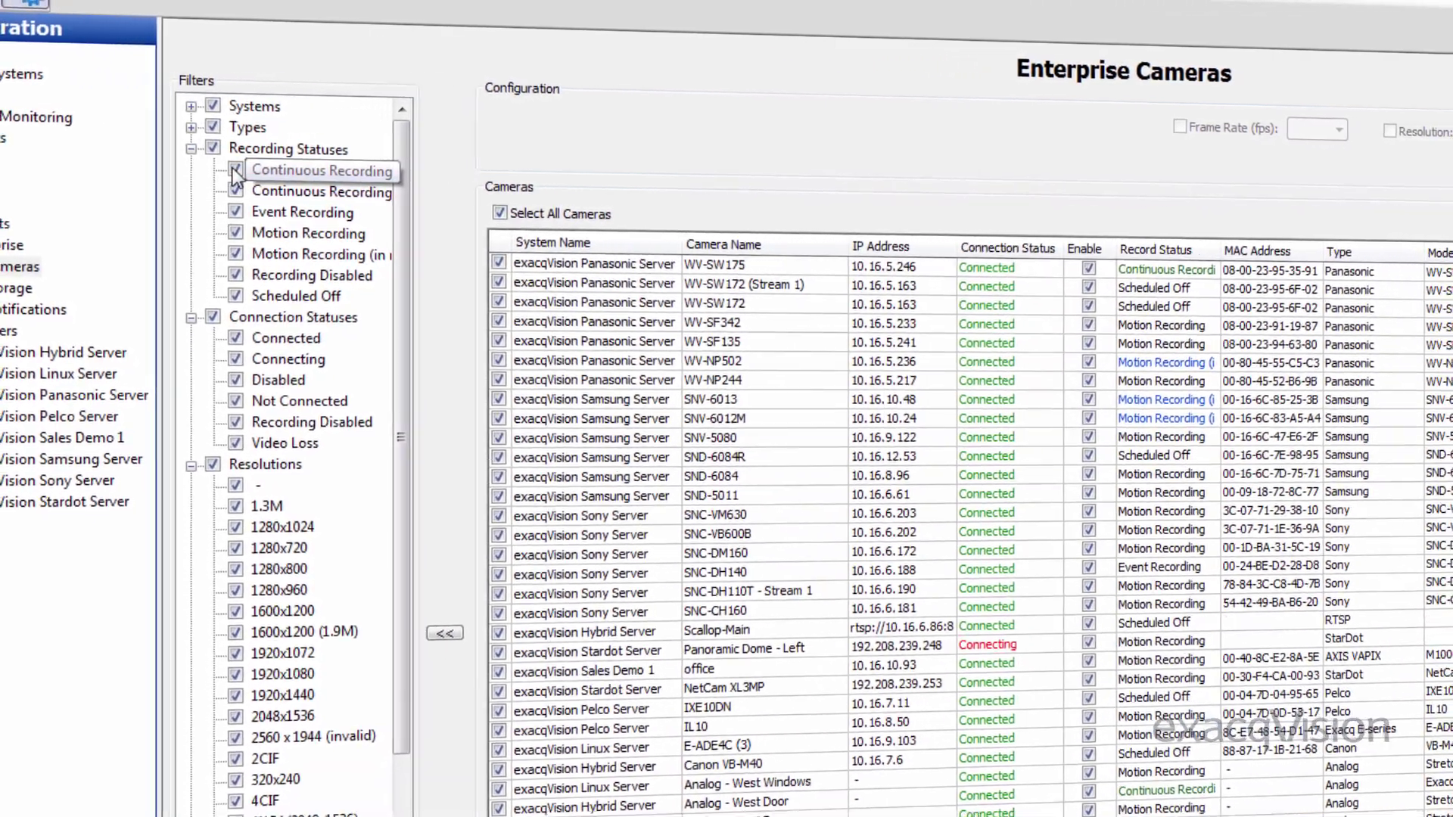
left_click(234, 168)
left_click(232, 232)
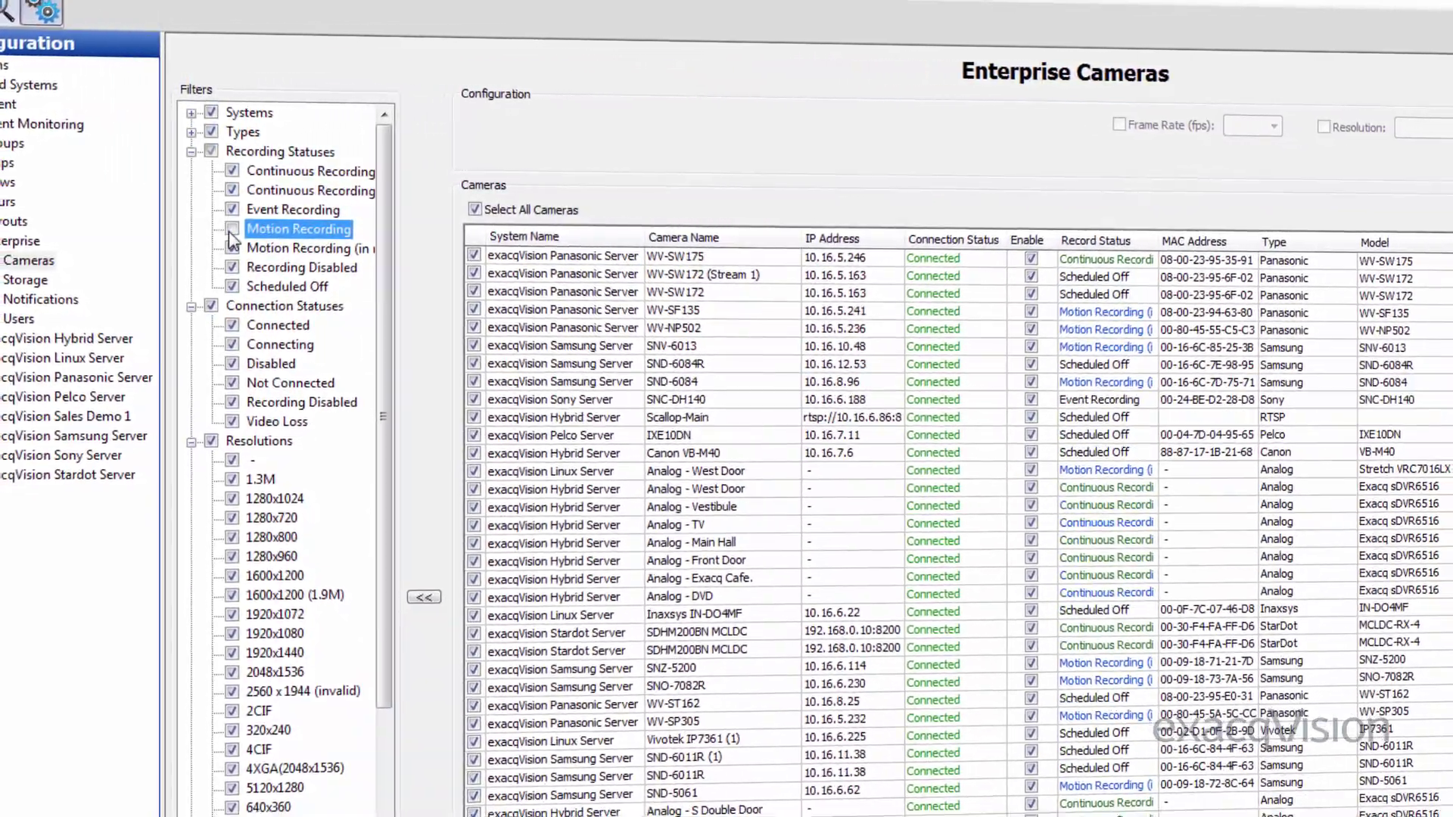
left_click(230, 233)
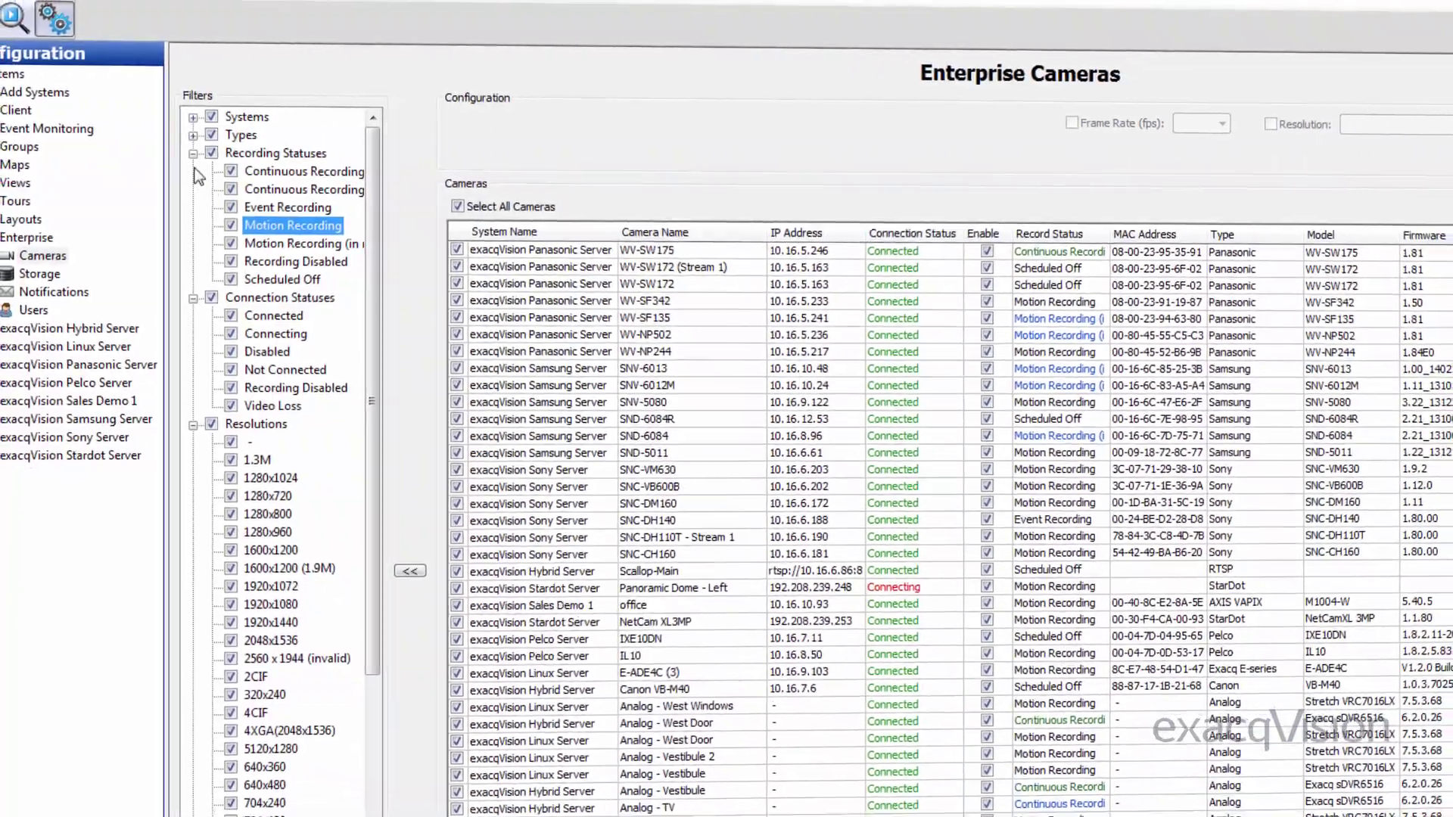
Collapse the Recording Statuses, Connection Statuses and Resolutions filter groups.
left_click(194, 153)
left_click(193, 170)
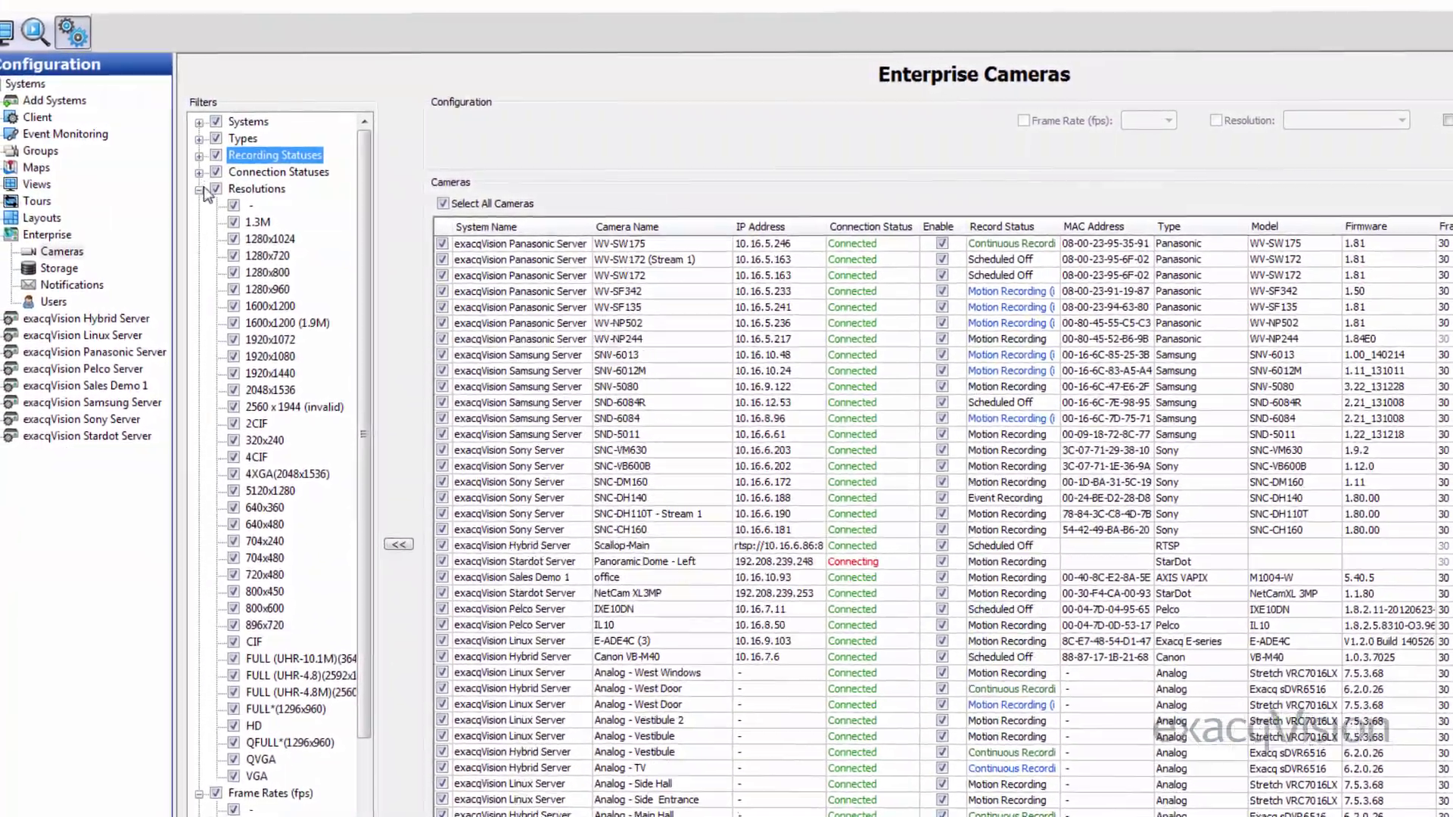
left_click(198, 187)
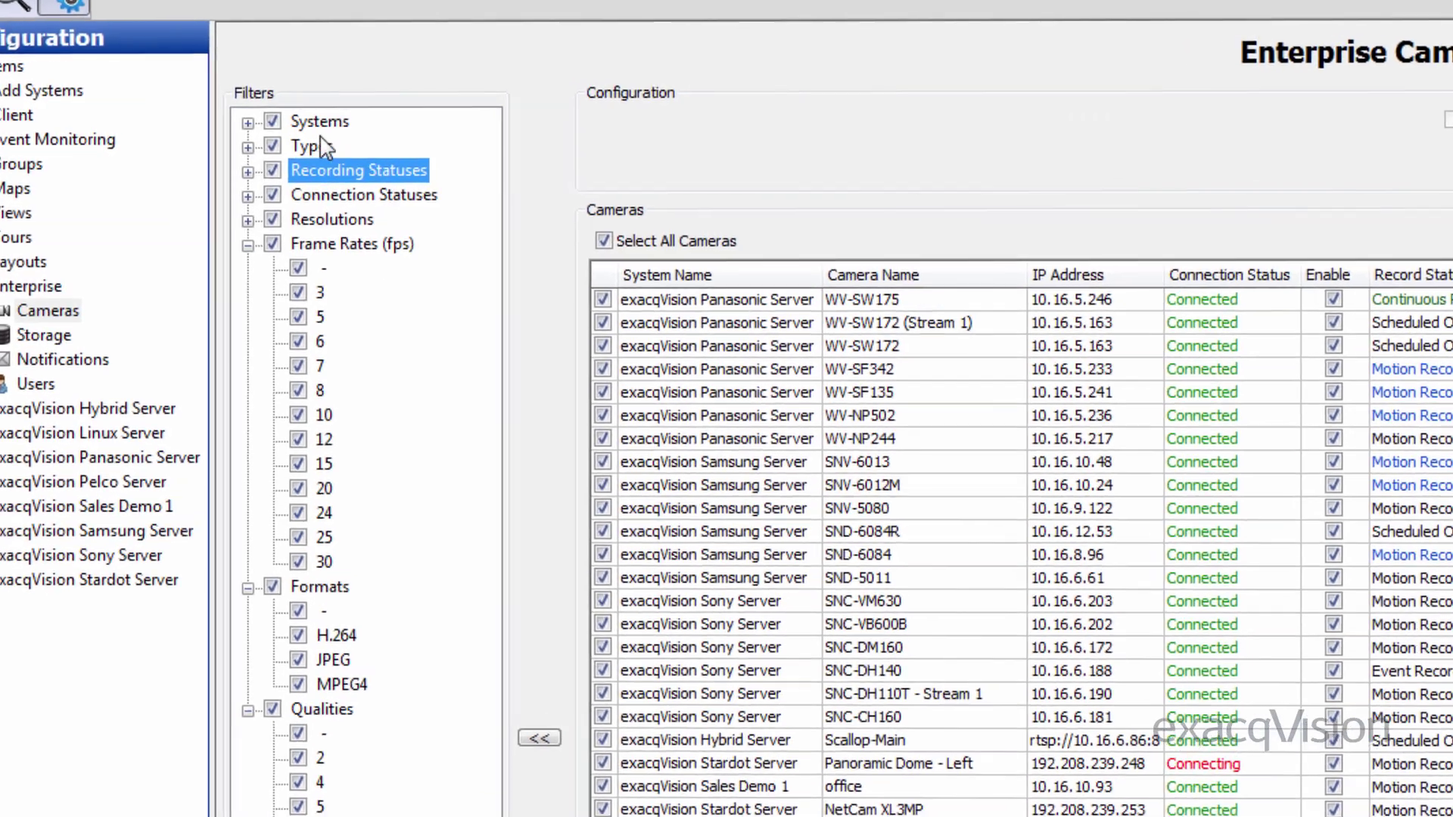
Expand the Systems filter and toggle the exacqVision Hybrid Server checkbox.
left_click(288, 143)
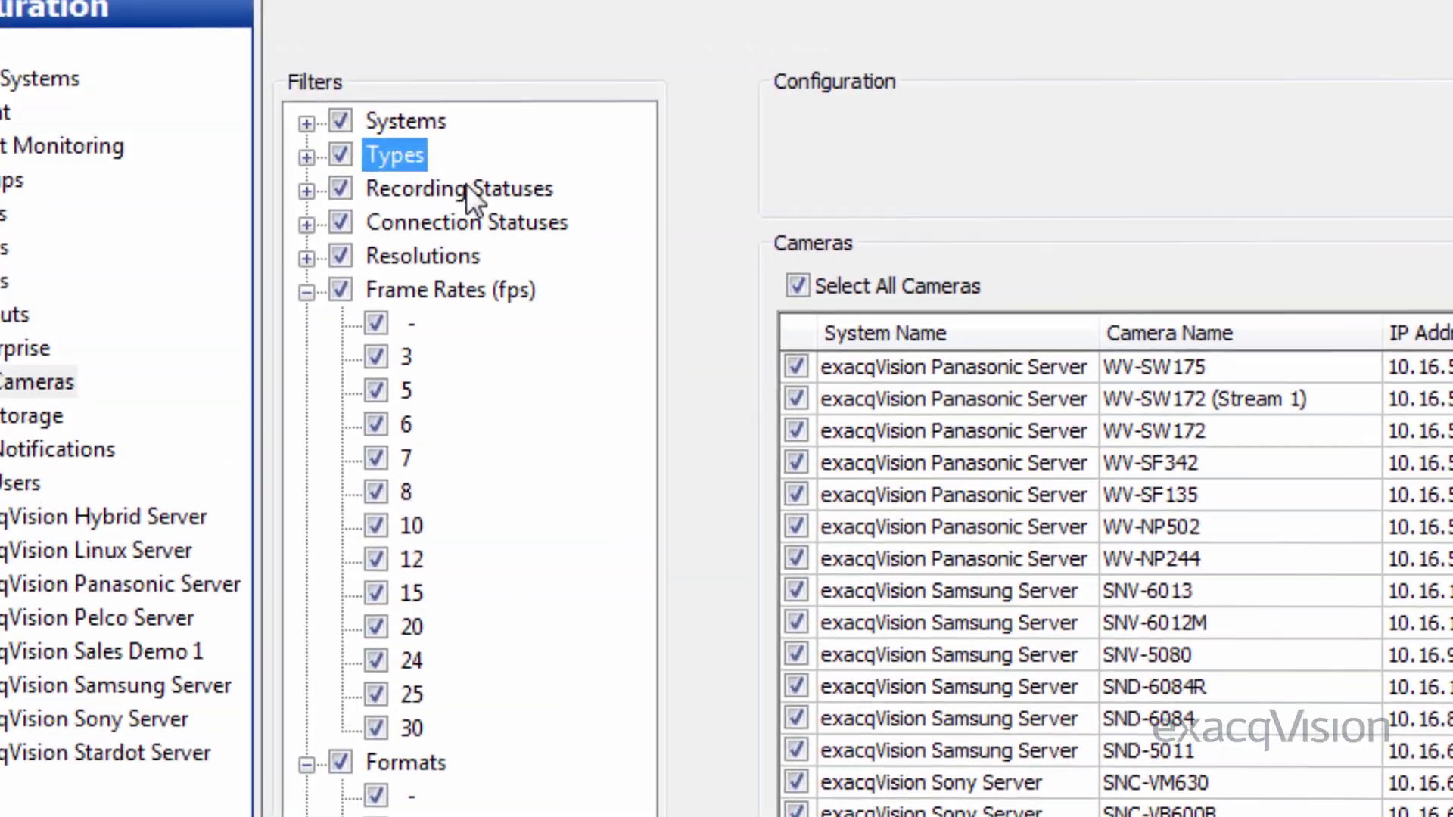
left_click(466, 187)
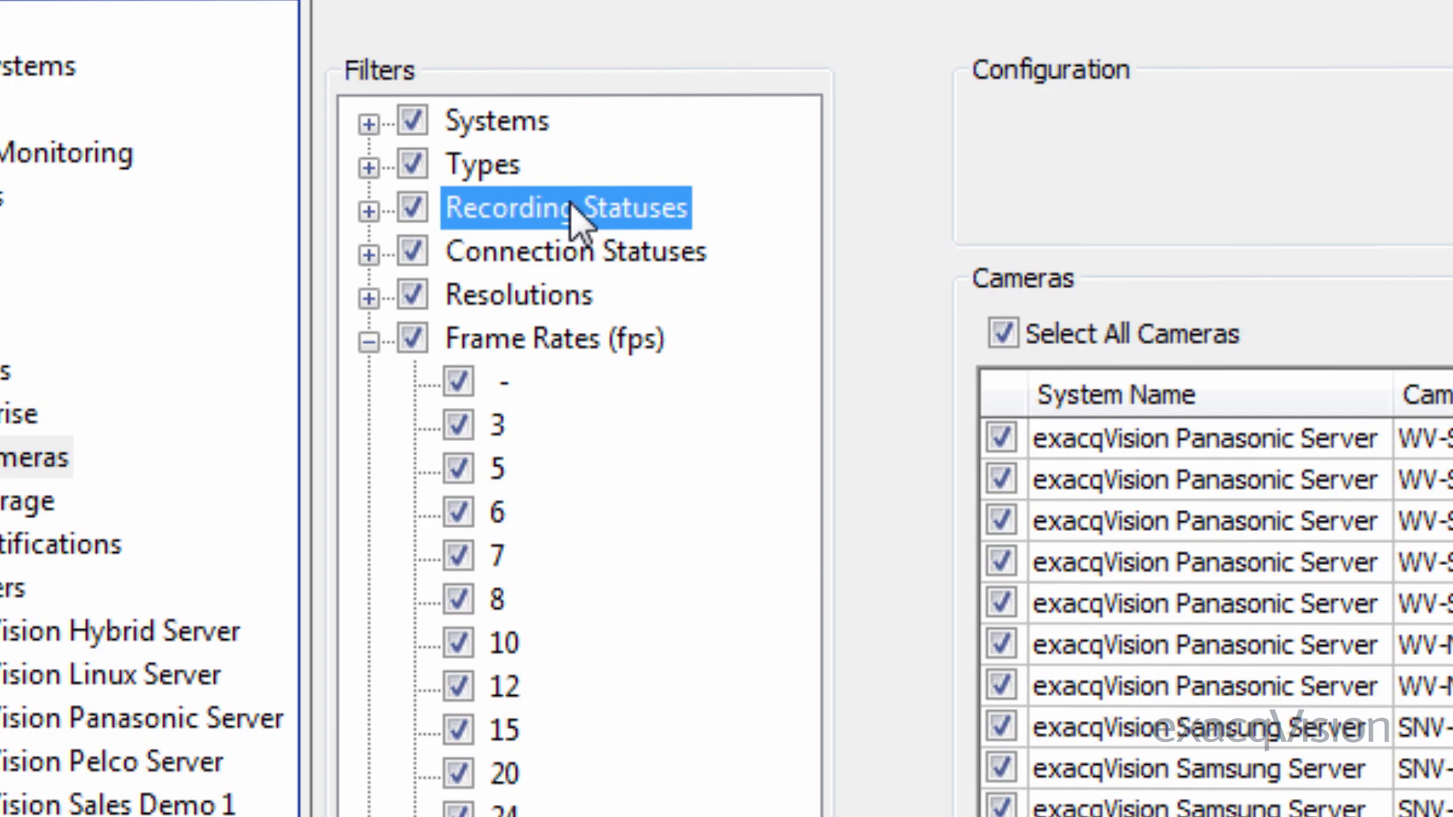
left_click(370, 122)
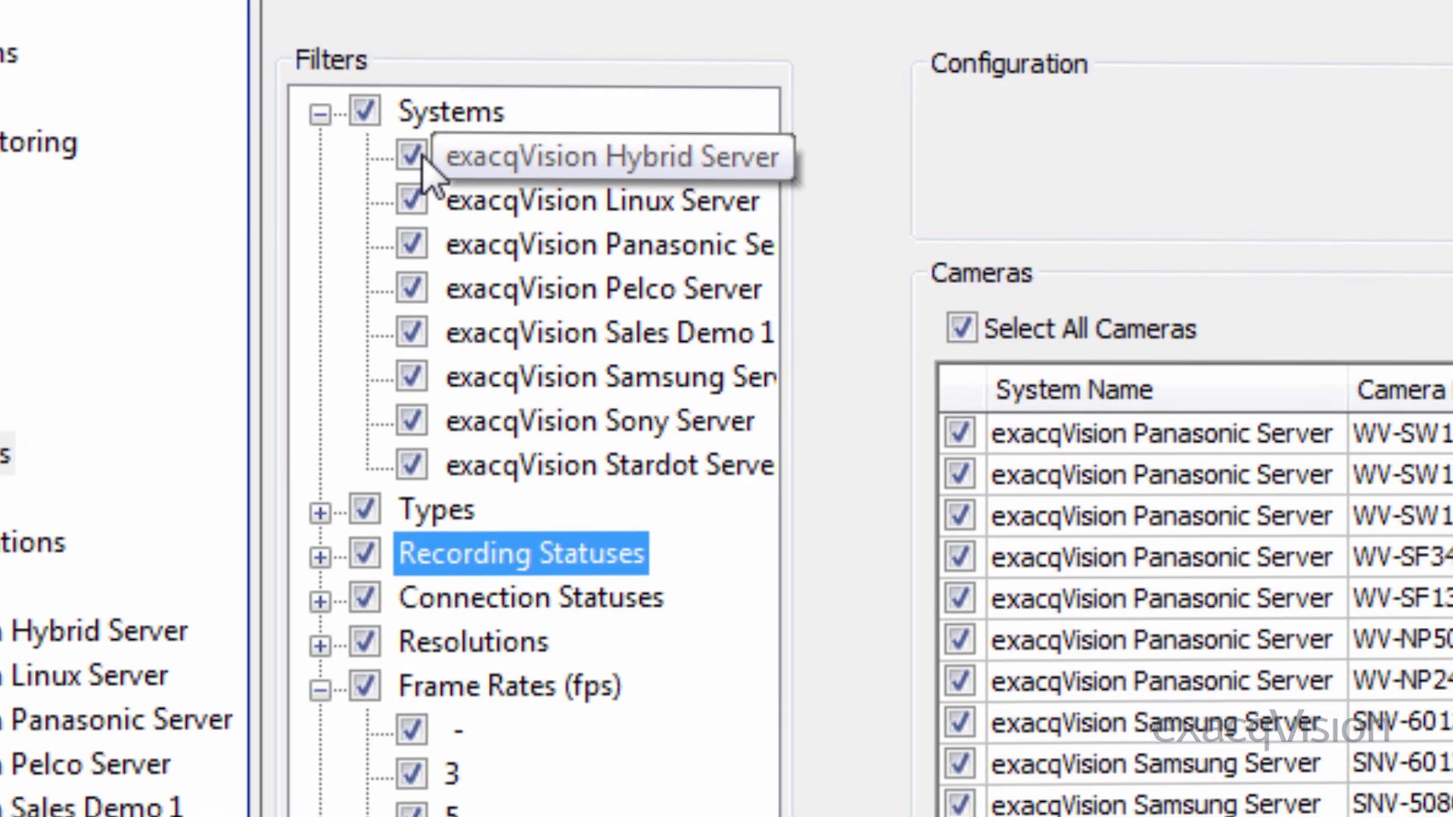
left_click(455, 164)
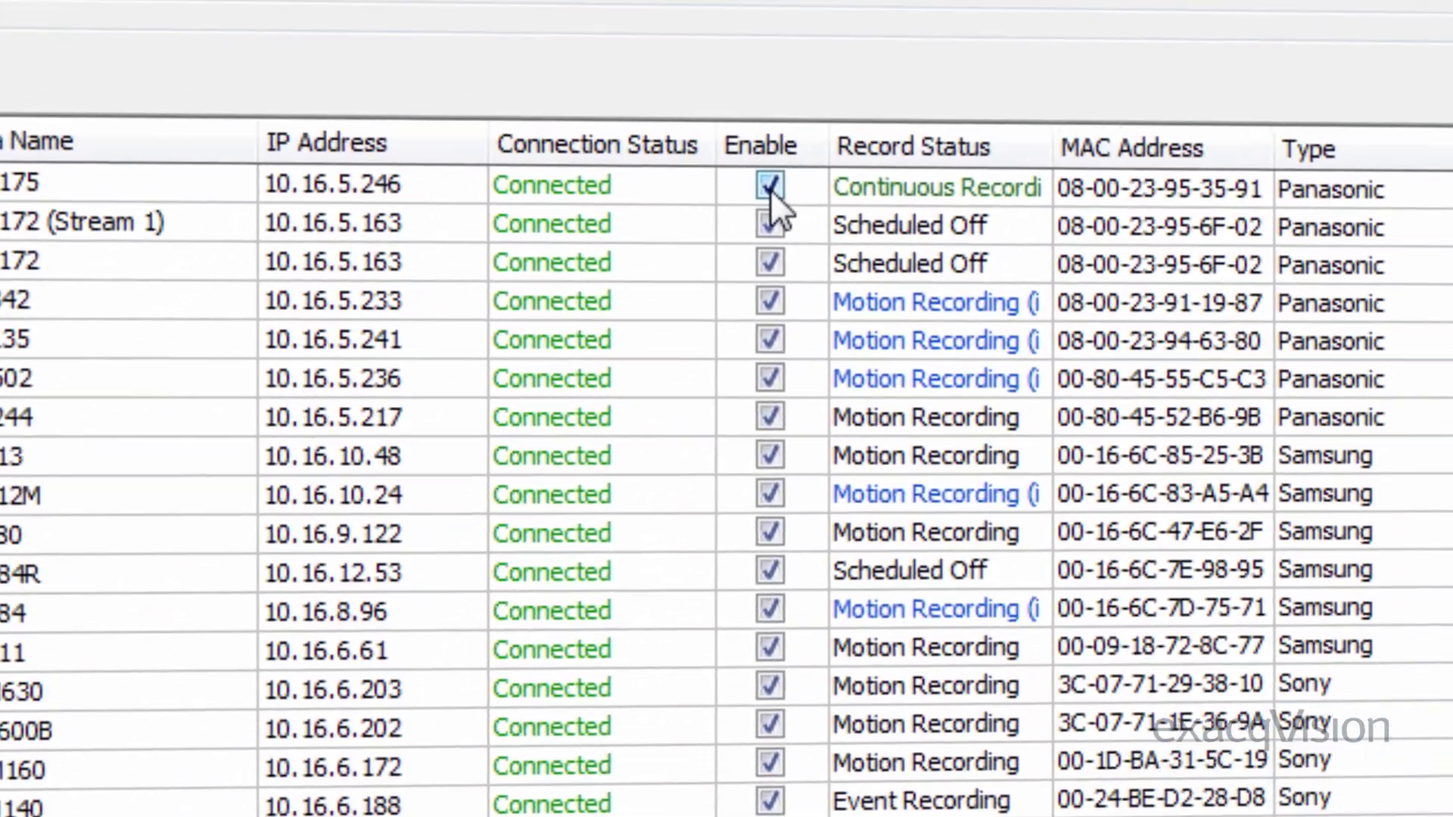
left_click(822, 122)
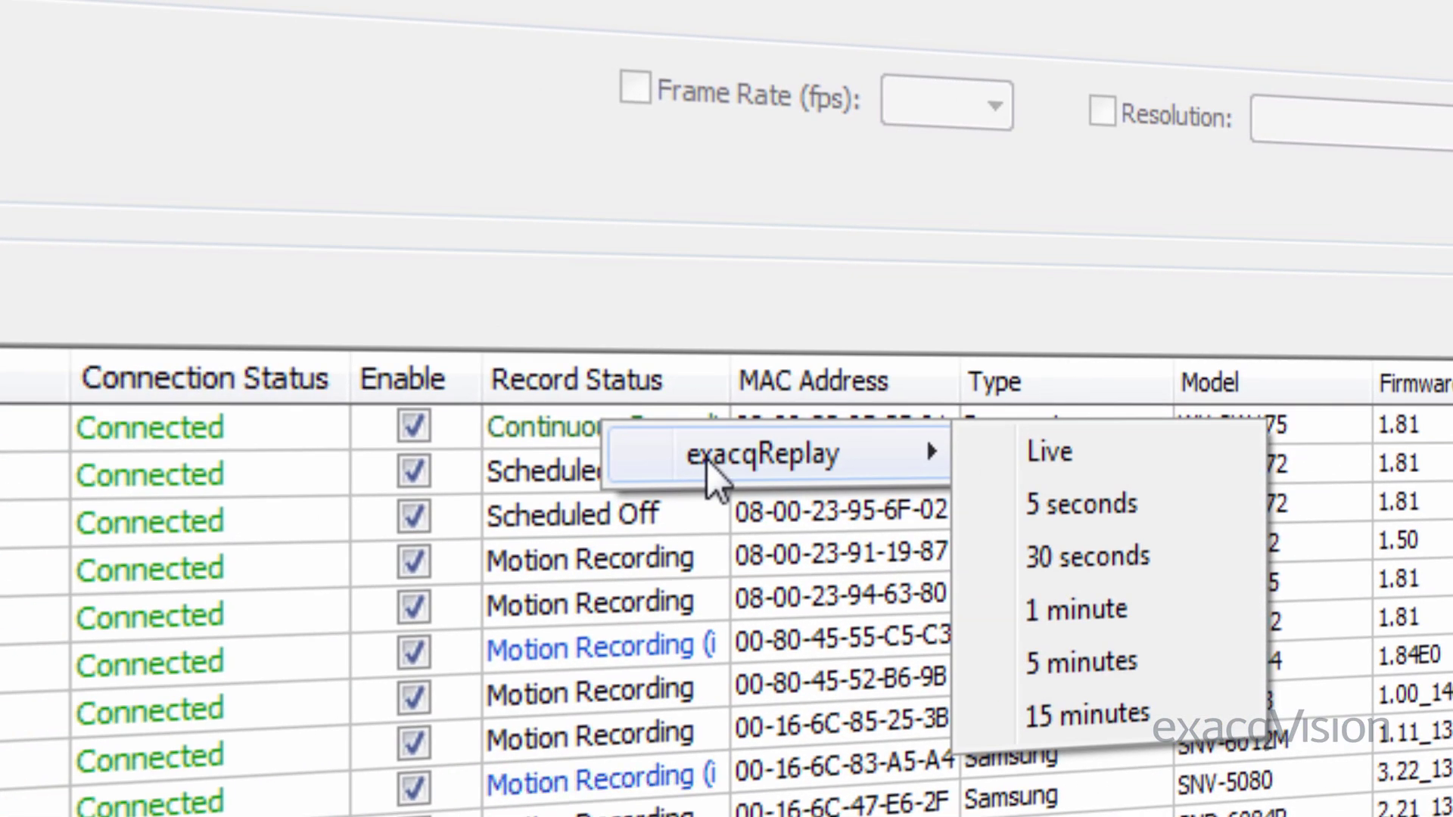
Hide the MAC Address column using the table header's column list.
right_click(706, 377)
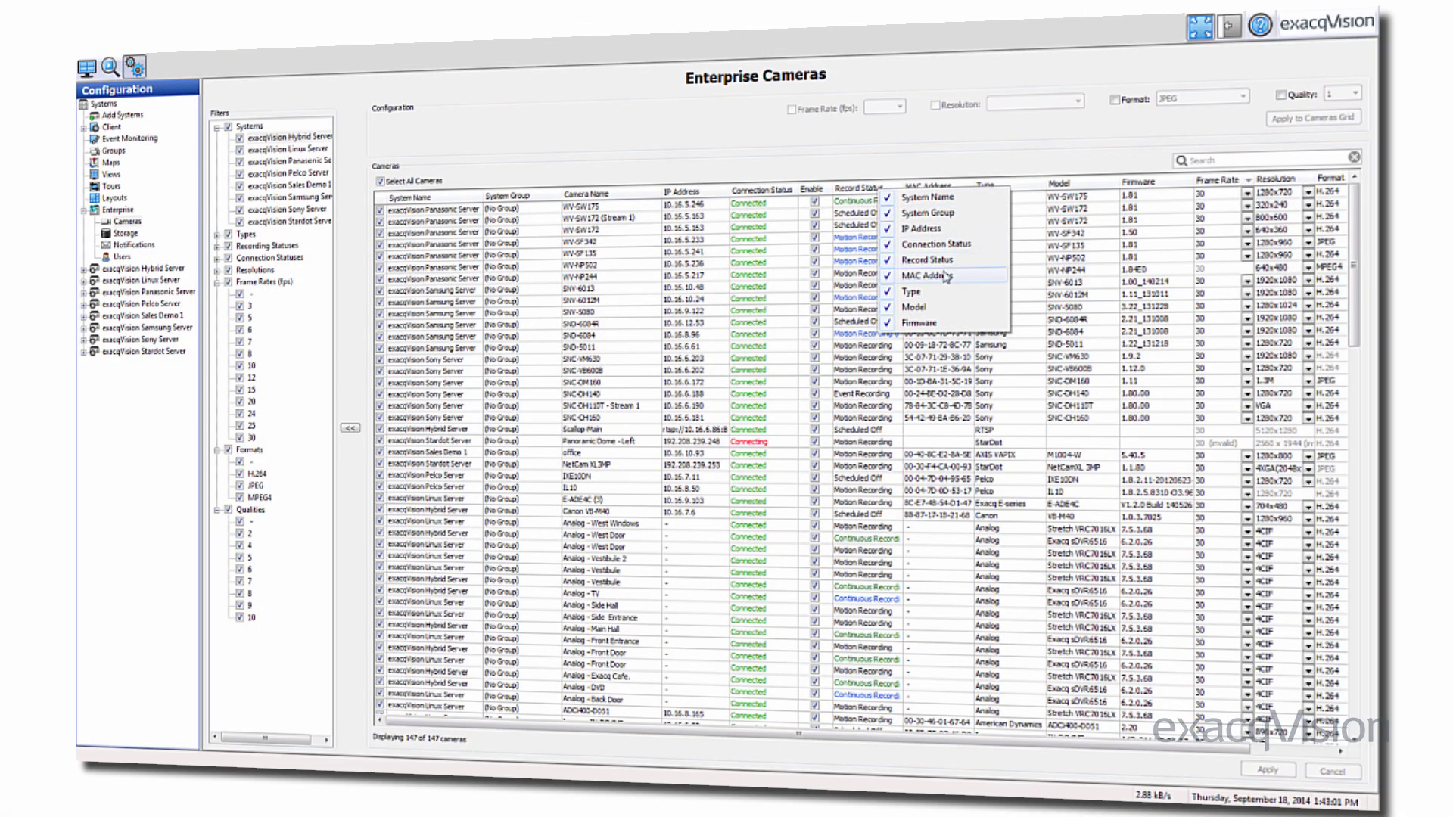
left_click(946, 277)
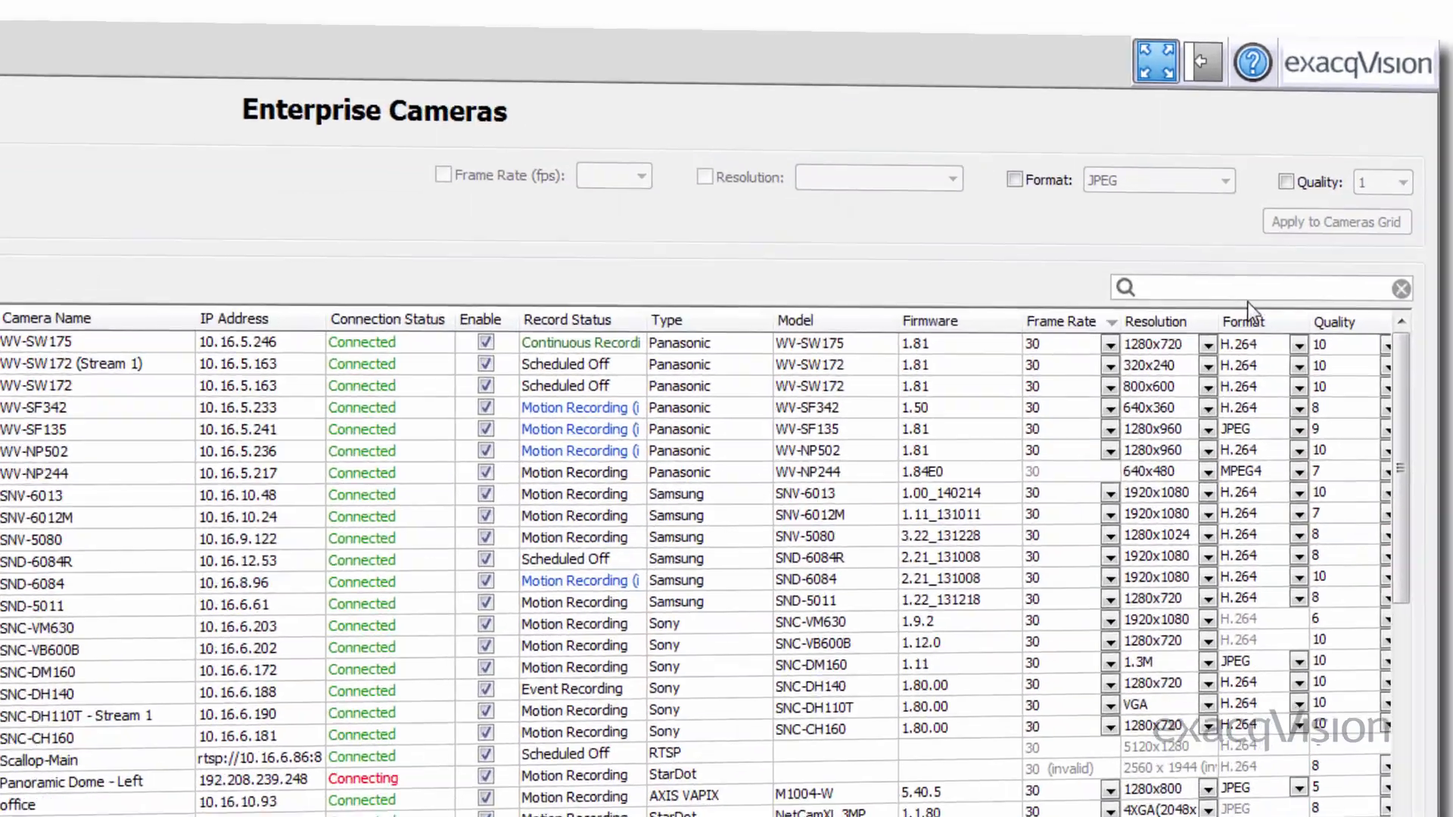
type("sdh")
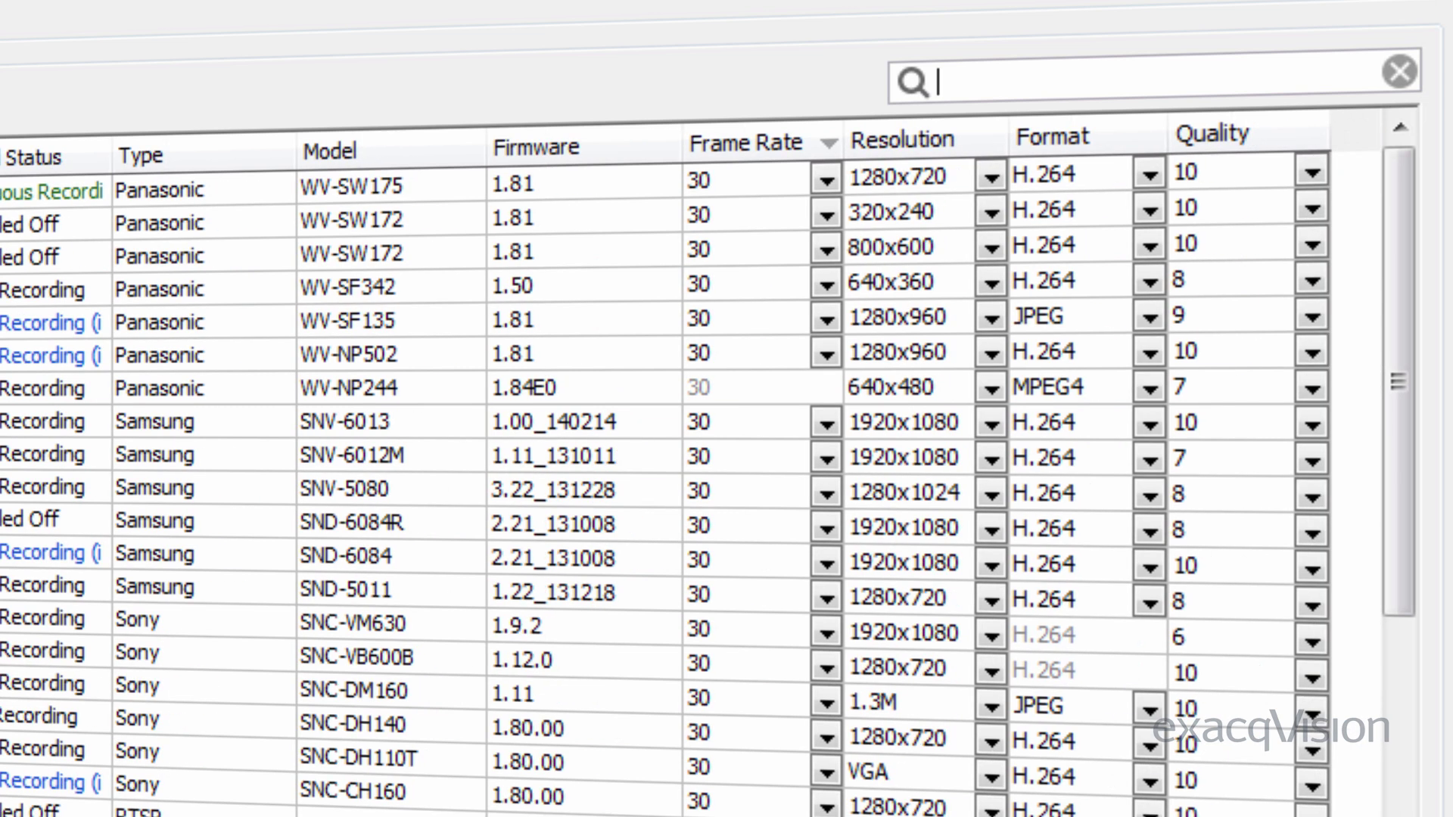
Set WV-SW175's frame rate to 15, keeping 1280x720 resolution and H.264 format.
left_click(825, 180)
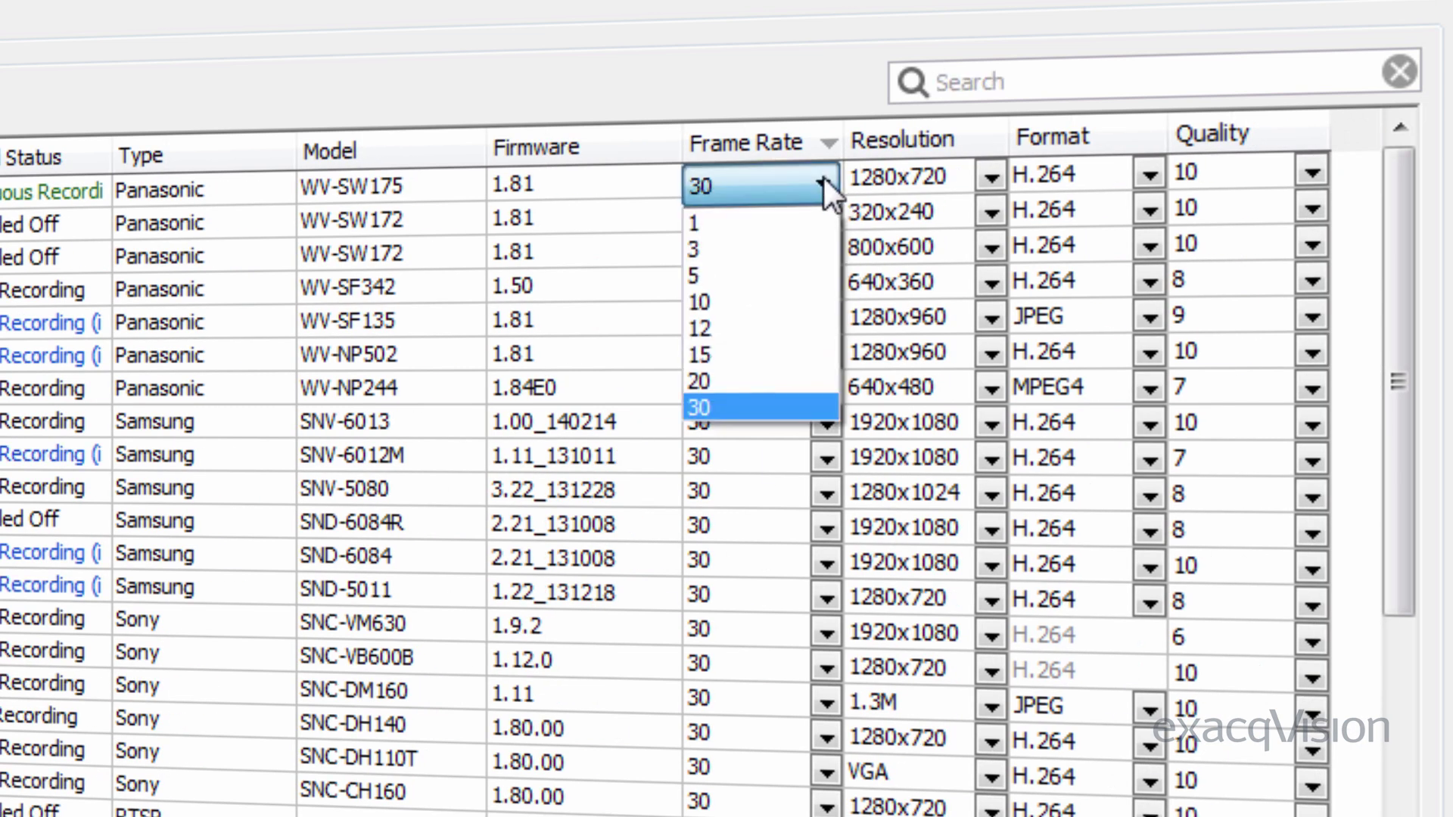
left_click(776, 354)
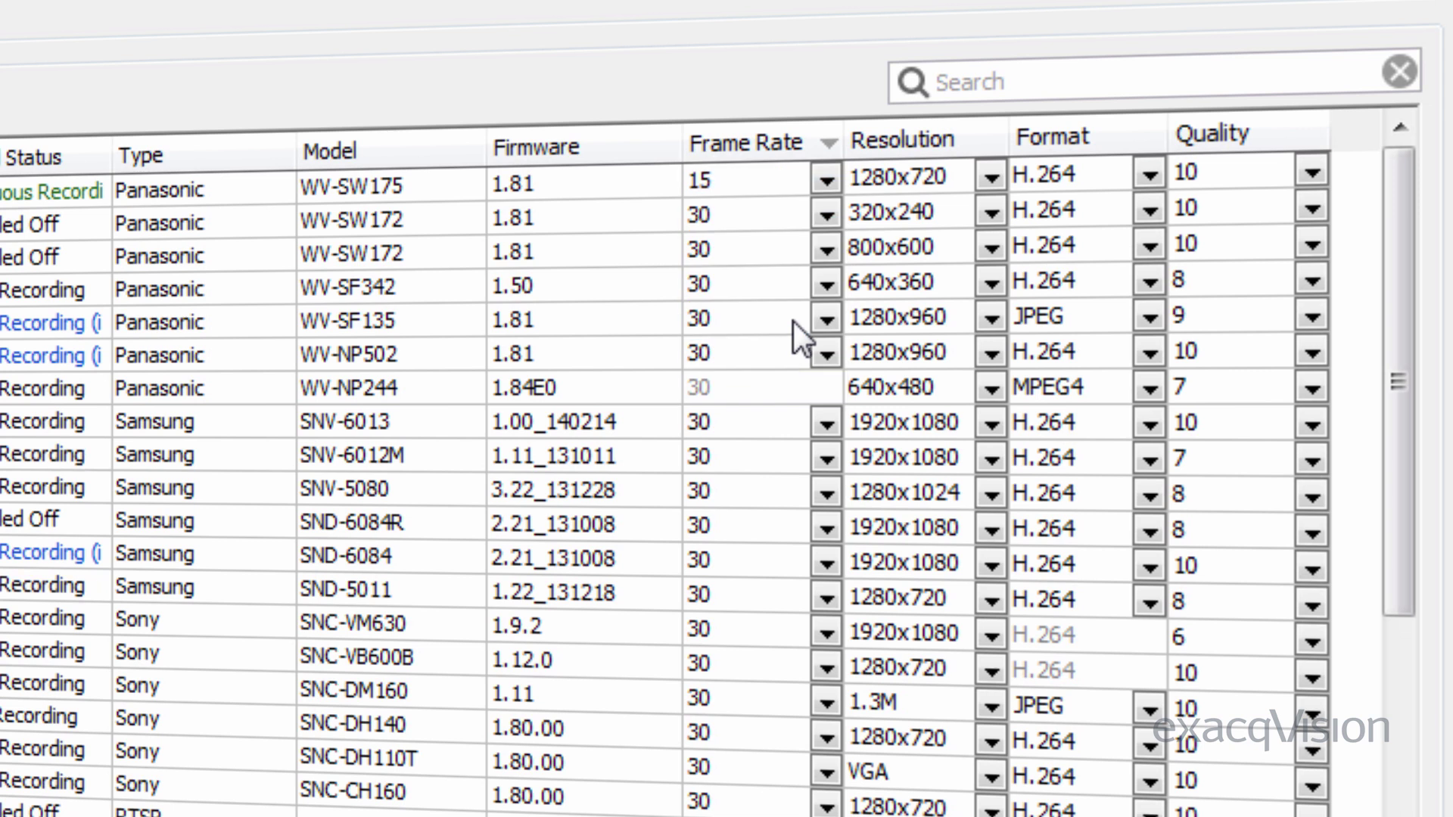
left_click(926, 180)
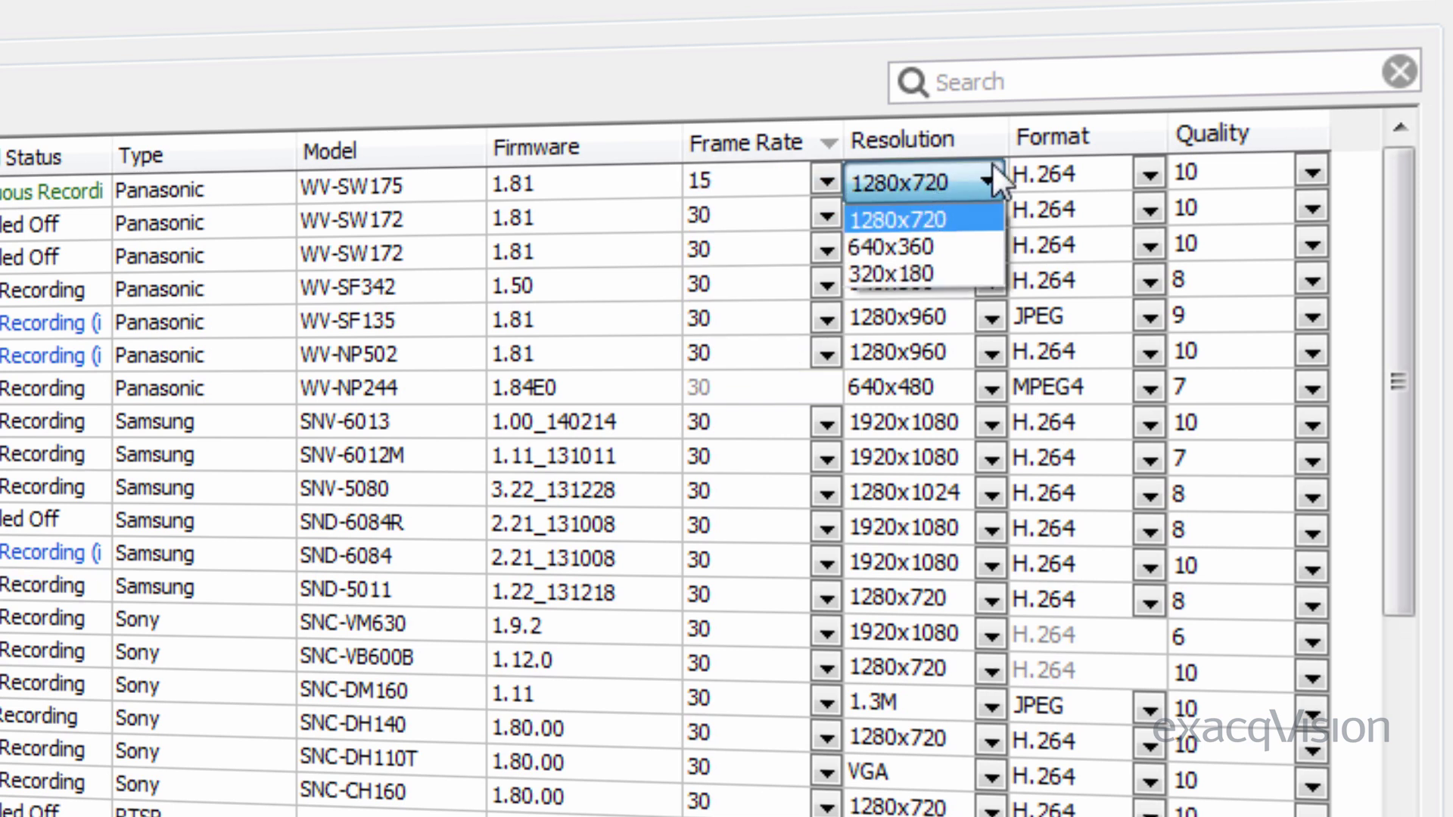
left_click(1089, 173)
left_click(1089, 174)
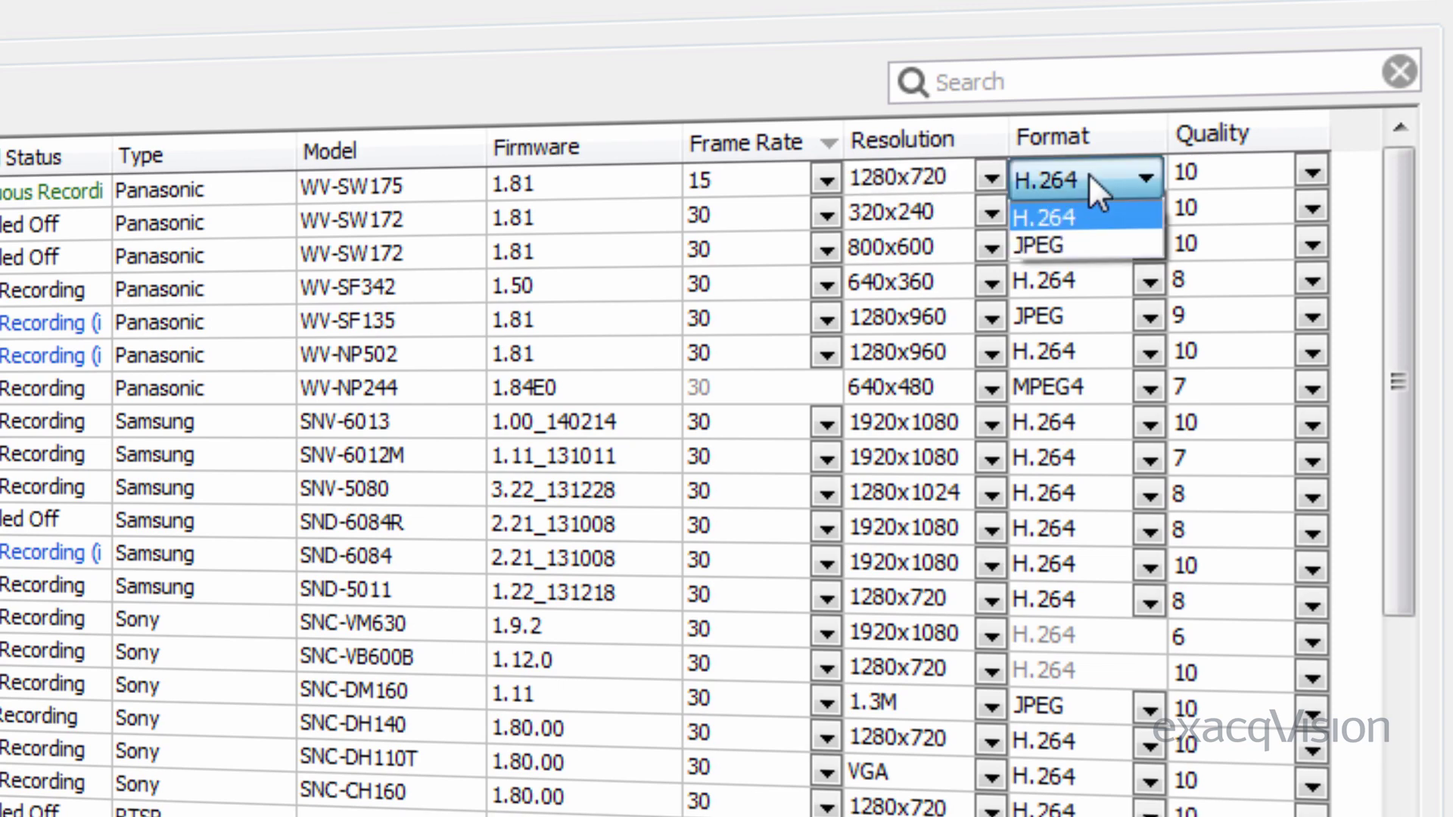
left_click(1138, 174)
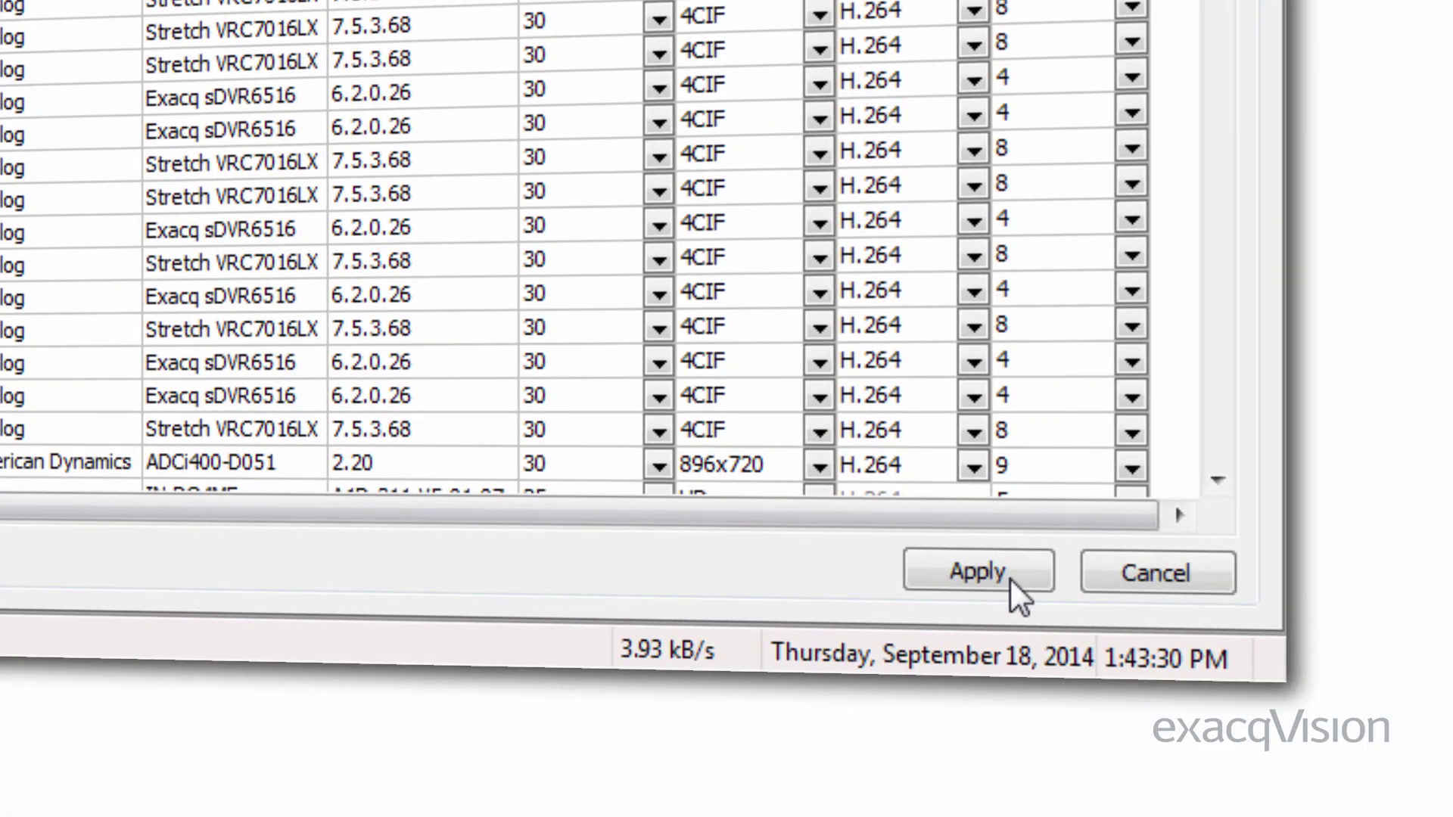
Apply the pending frame-rate change on the Enterprise Cameras page.
left_click(979, 573)
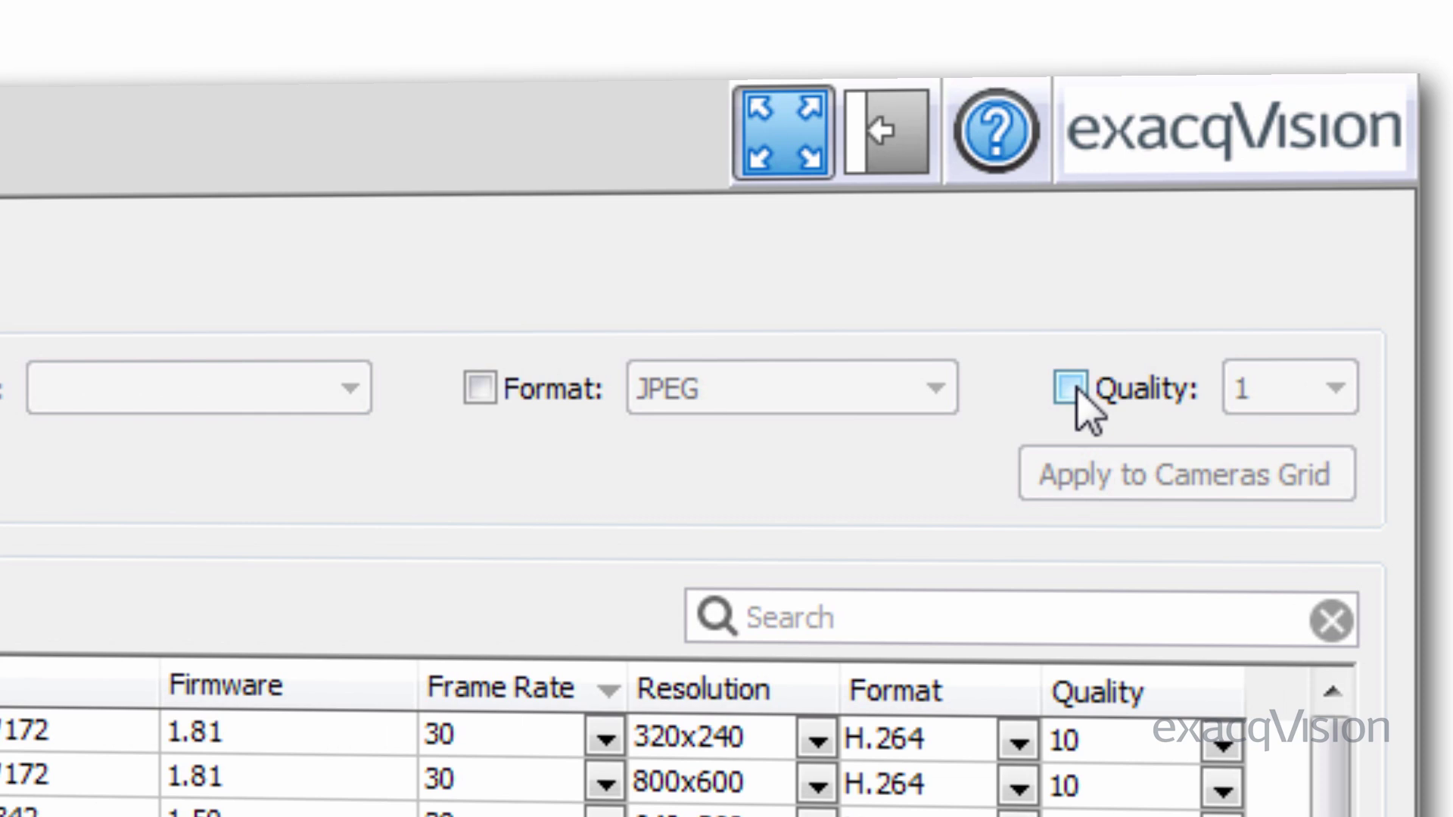
Enable bulk quality 8, apply it to every camera in the grid, and save.
left_click(1073, 390)
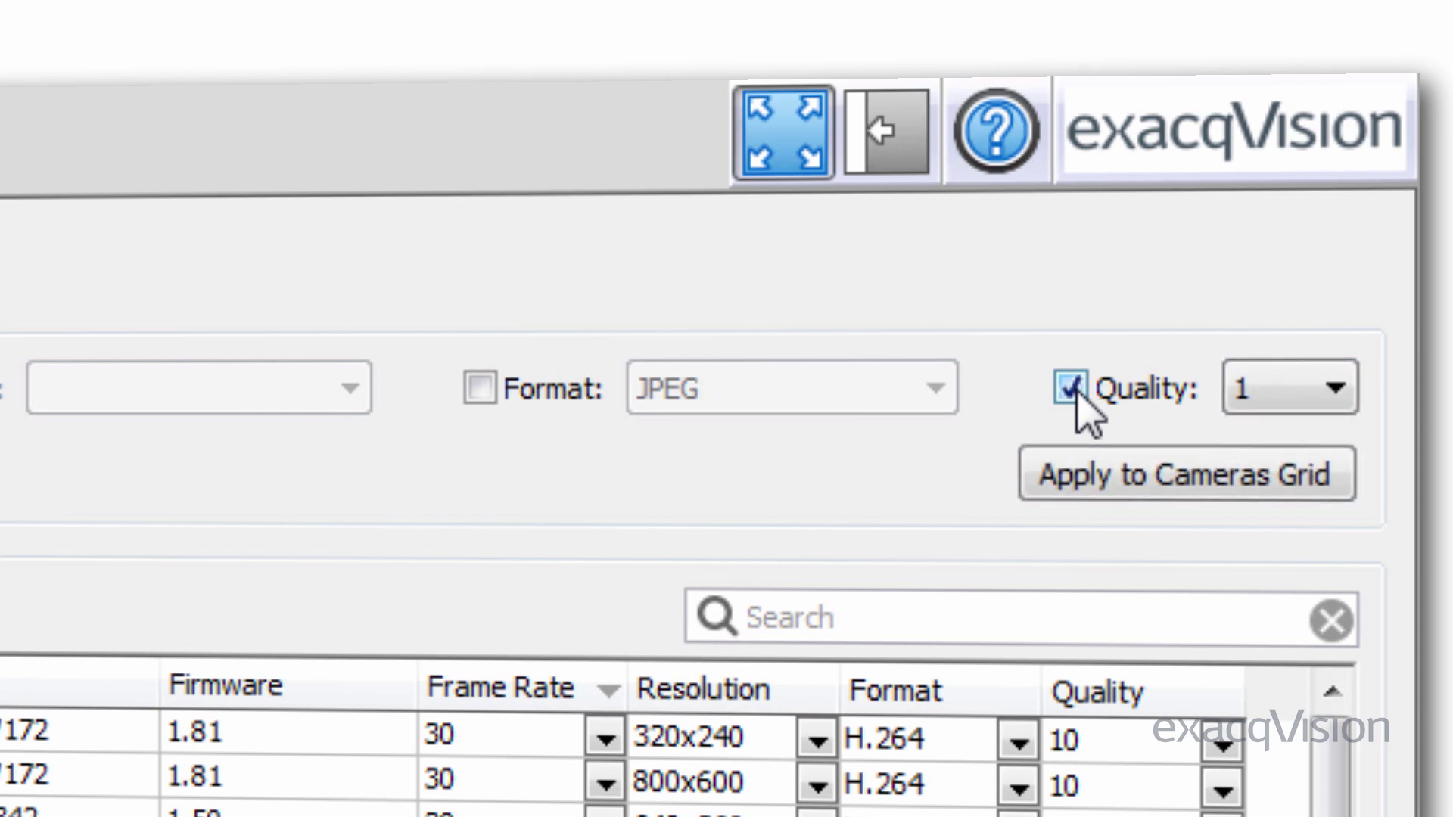
left_click(1281, 390)
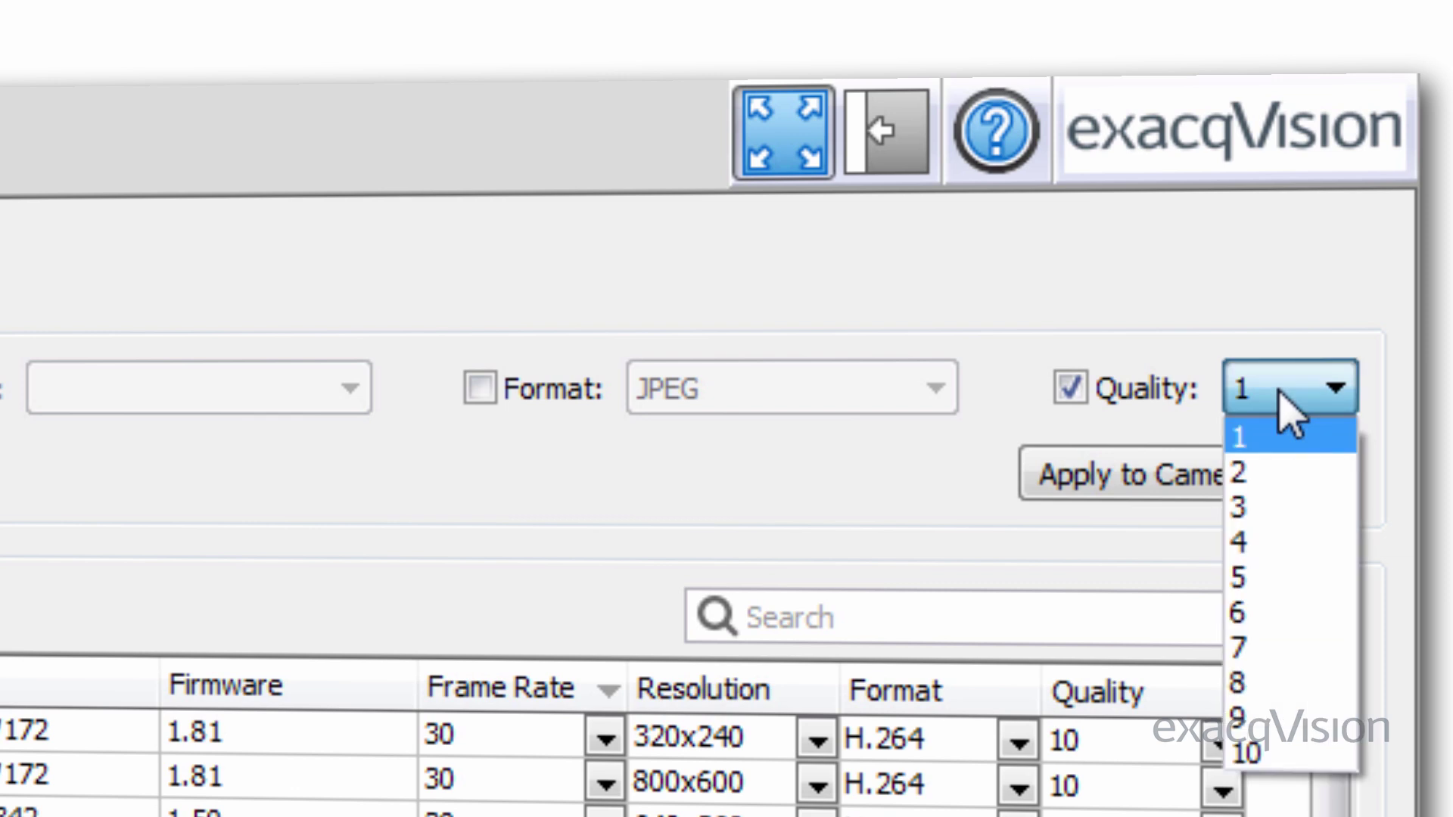
left_click(1295, 683)
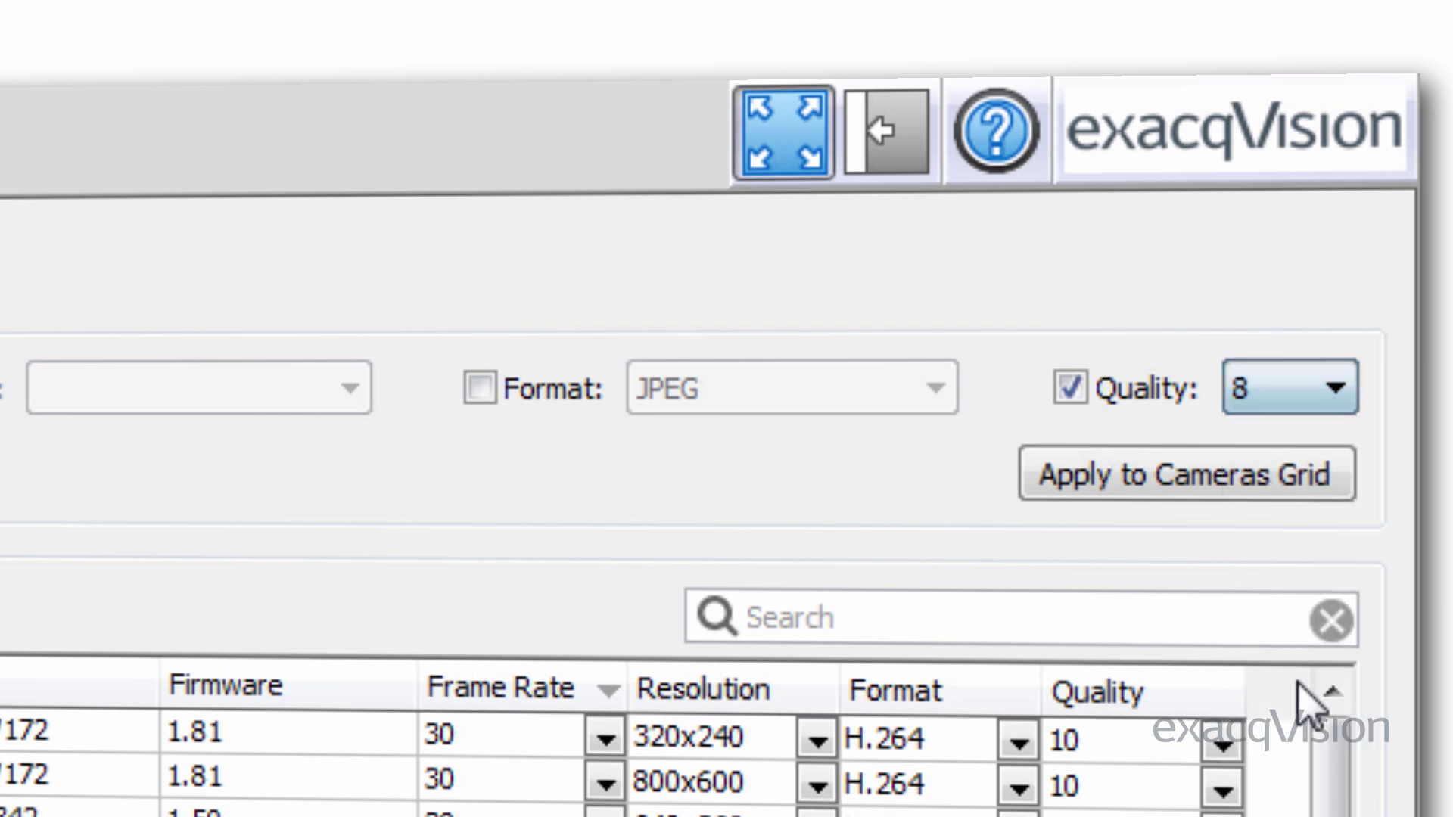
left_click(1249, 477)
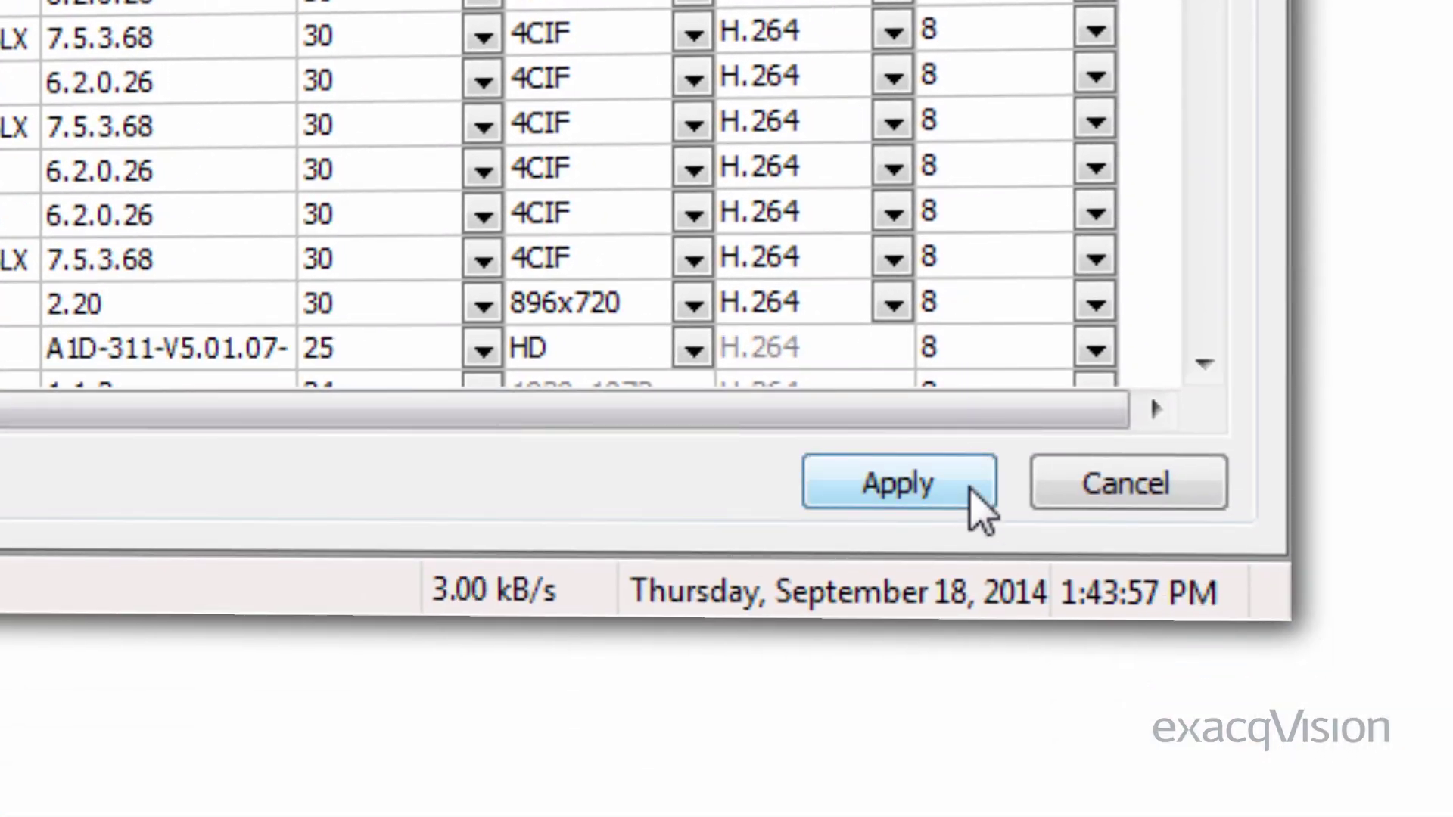
left_click(978, 502)
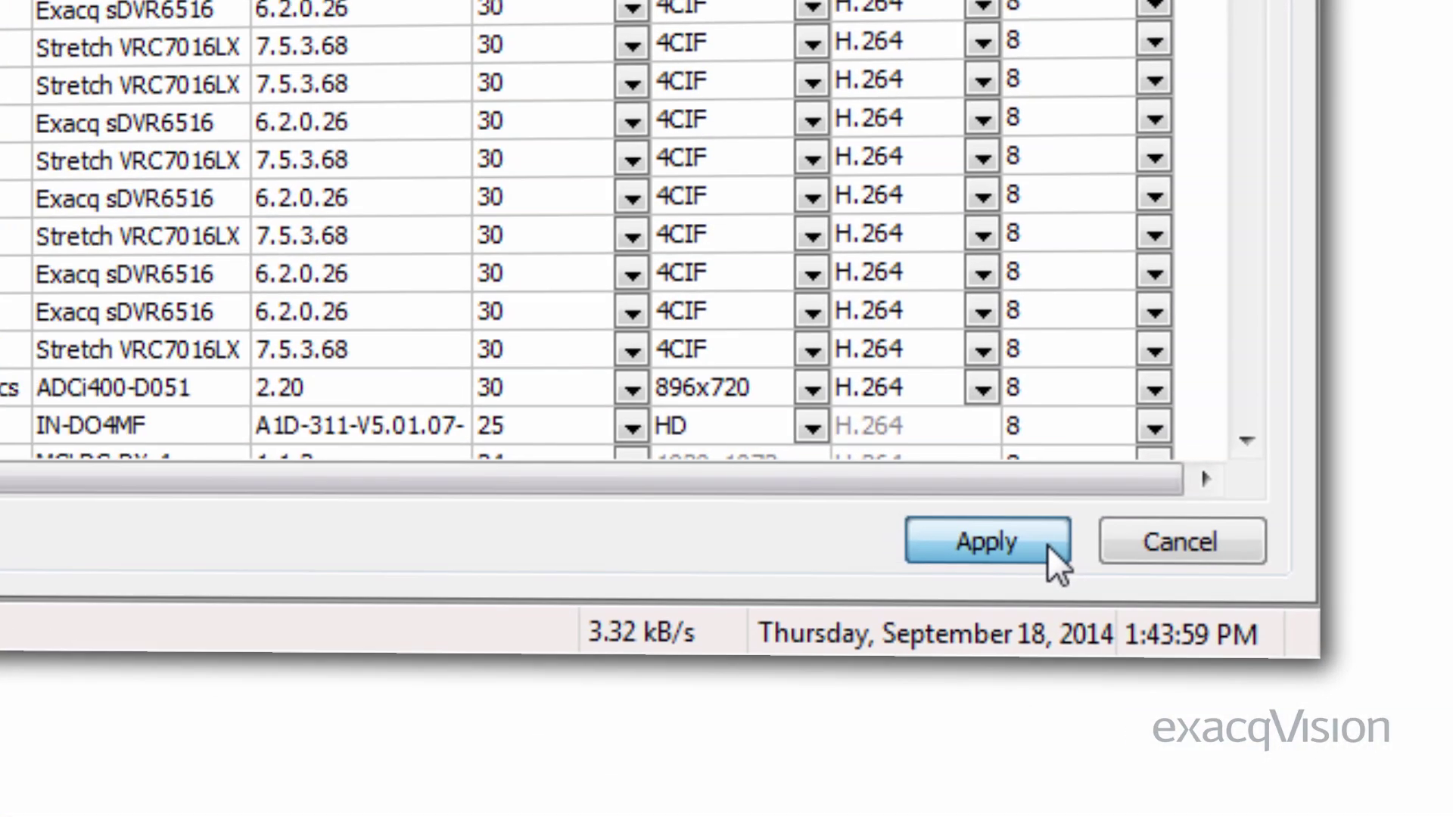